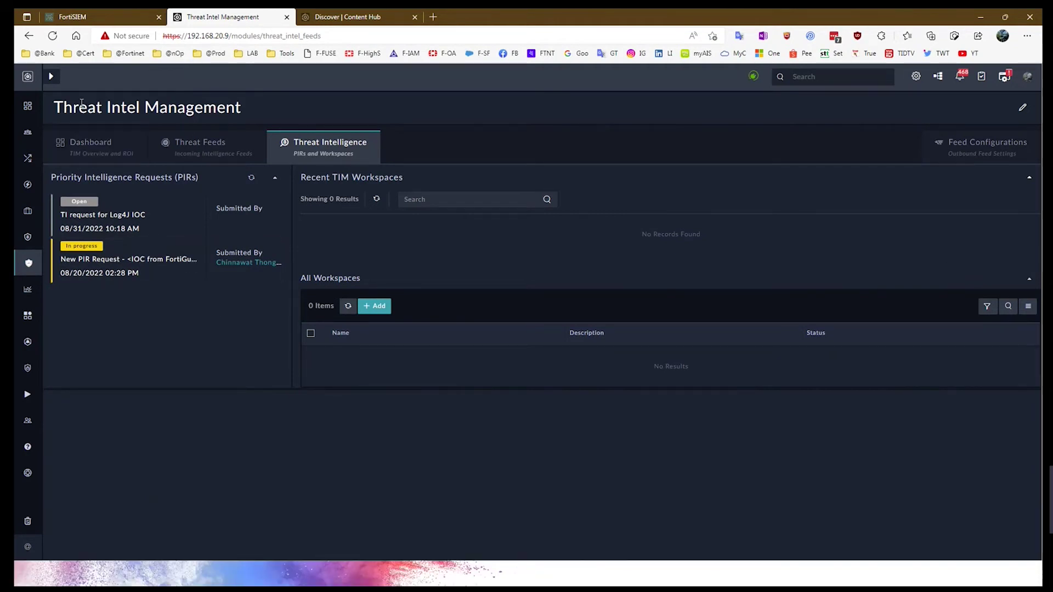
- Open the list of installed connectors from the Automation section
{"action": "left_click", "coordinate": [51, 76]}
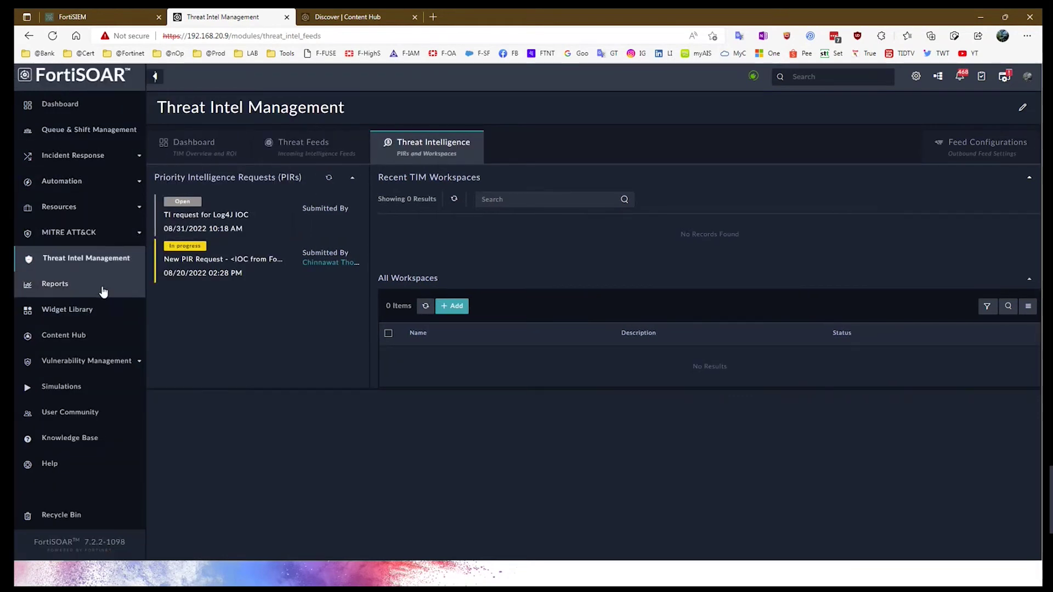
{"action": "left_click", "coordinate": [105, 185]}
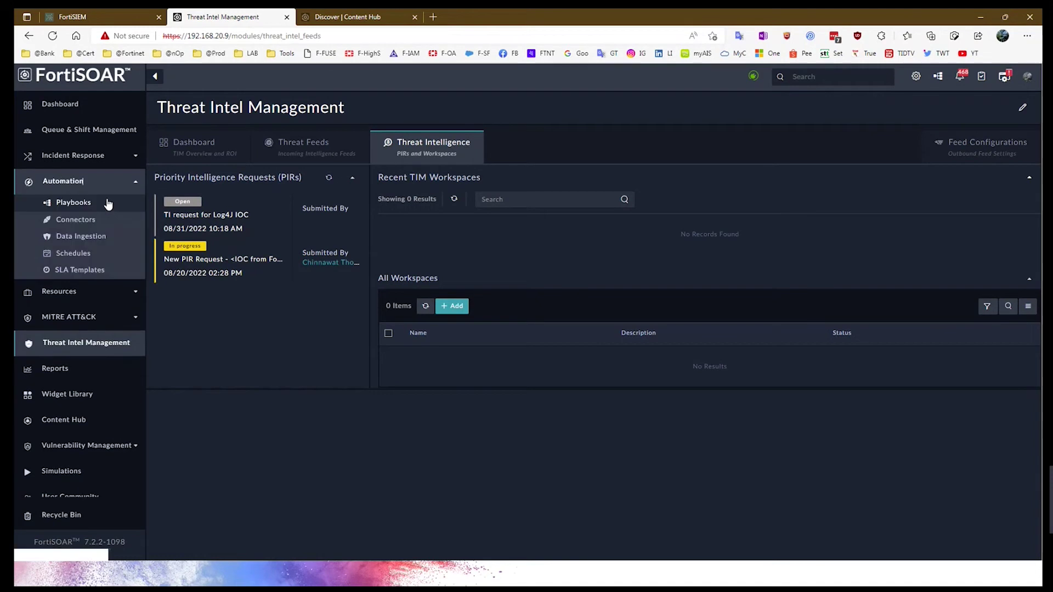
{"action": "left_click", "coordinate": [99, 221]}
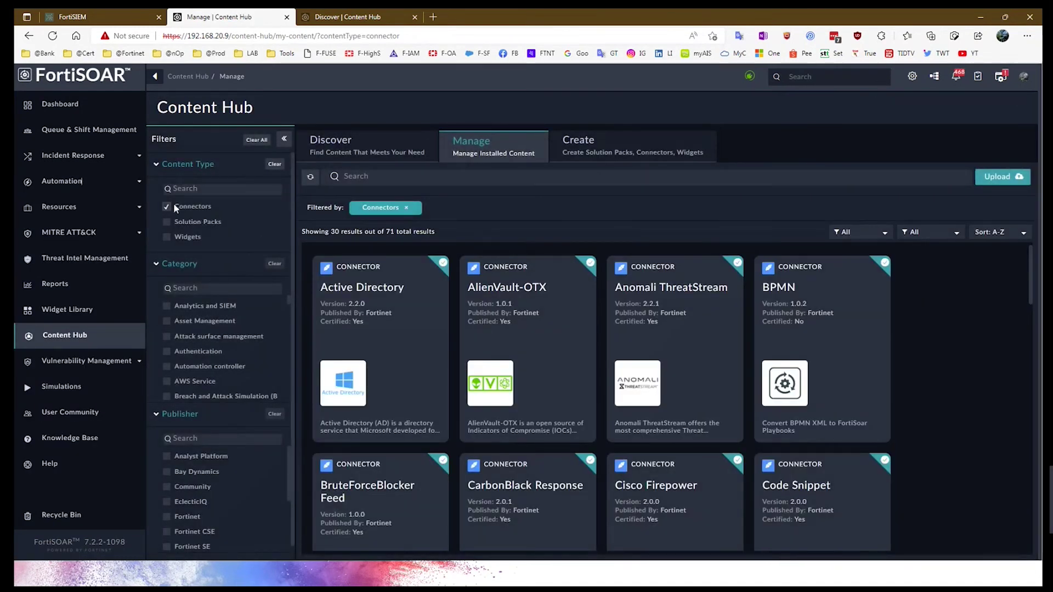
- Search the installed connectors for "team" and open the Slack connector's configuration
{"action": "left_click", "coordinate": [362, 181]}
{"action": "type", "text": "team"}
{"action": "key", "text": "Return"}
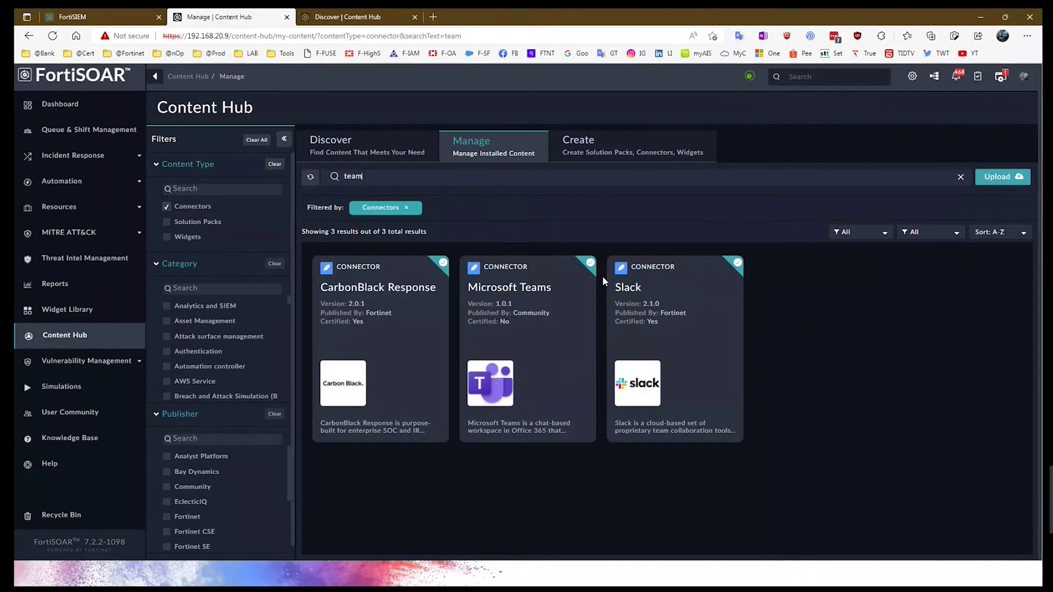
{"action": "left_click", "coordinate": [712, 349]}
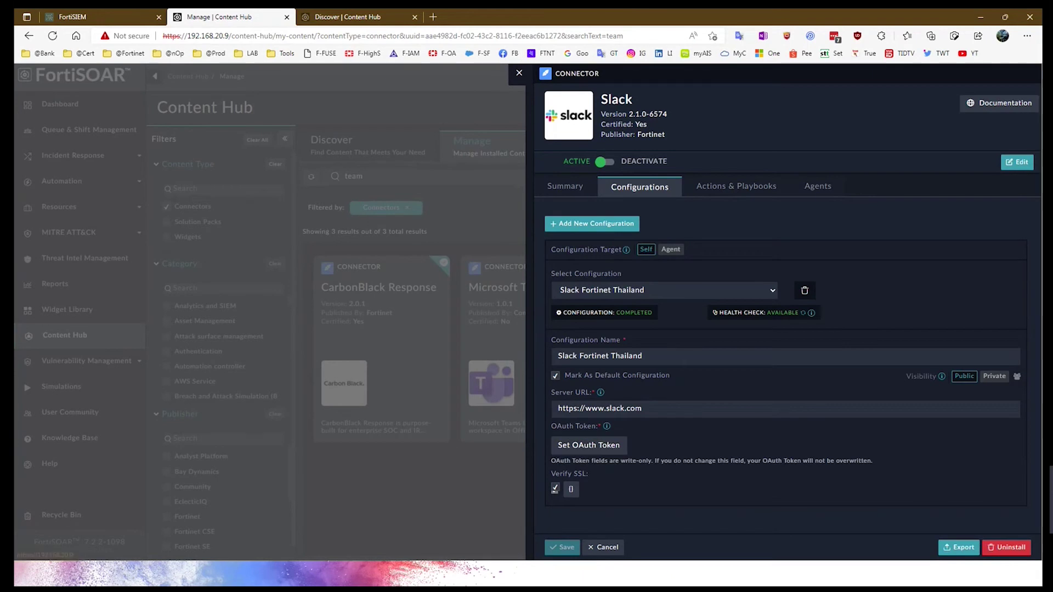
- Switch to the Fortinet Thailand Slack workspace and open the Fortinet Thailand App's App Directory page from the installed apps
{"action": "left_click_drag", "start_coordinate": [1050, 16], "coordinate": [510, 16]}
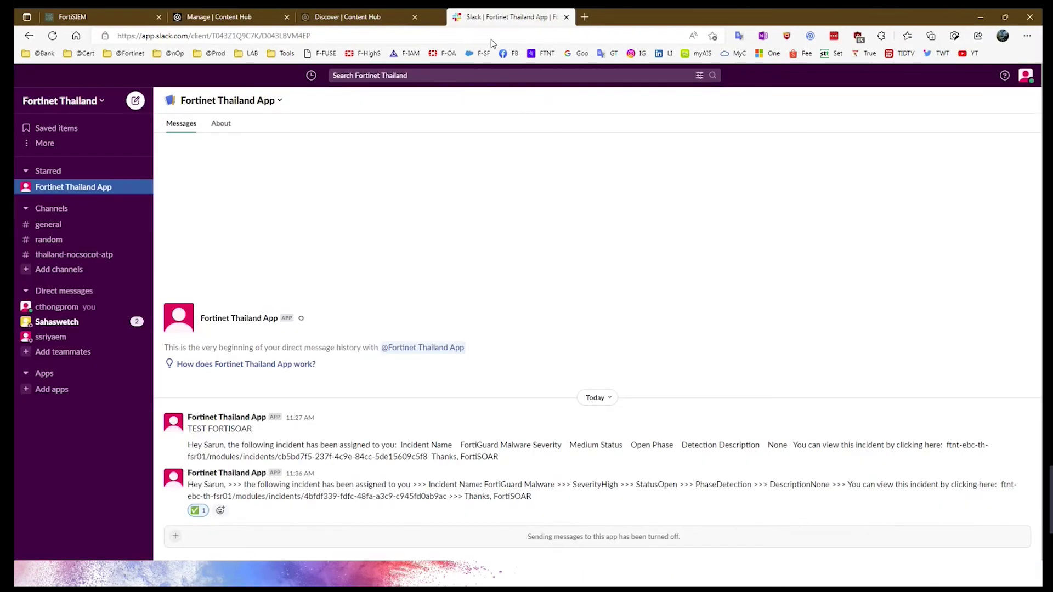
{"action": "left_click", "coordinate": [414, 18]}
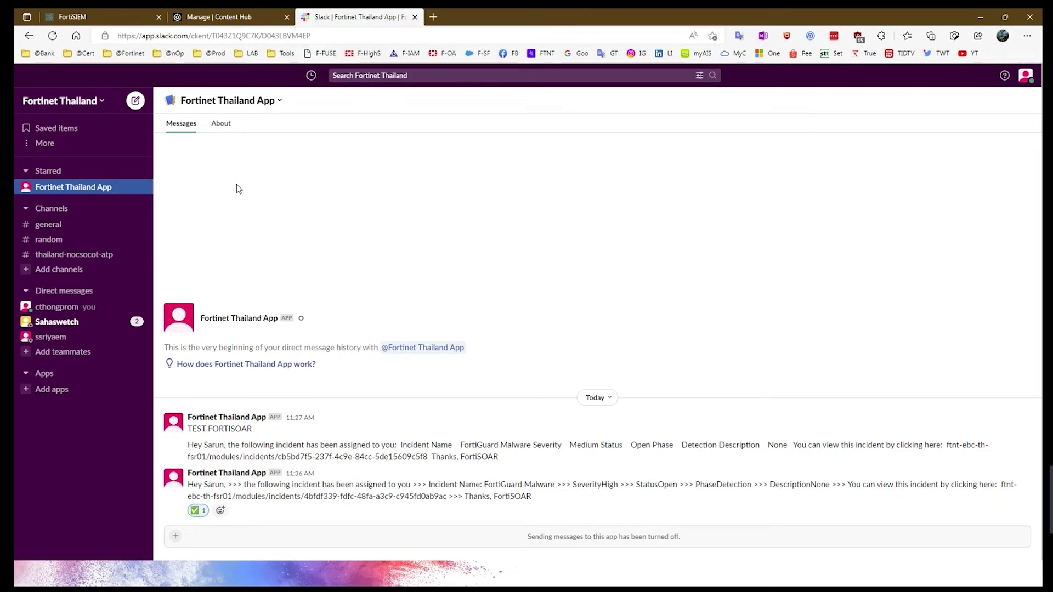
{"action": "left_click", "coordinate": [70, 106]}
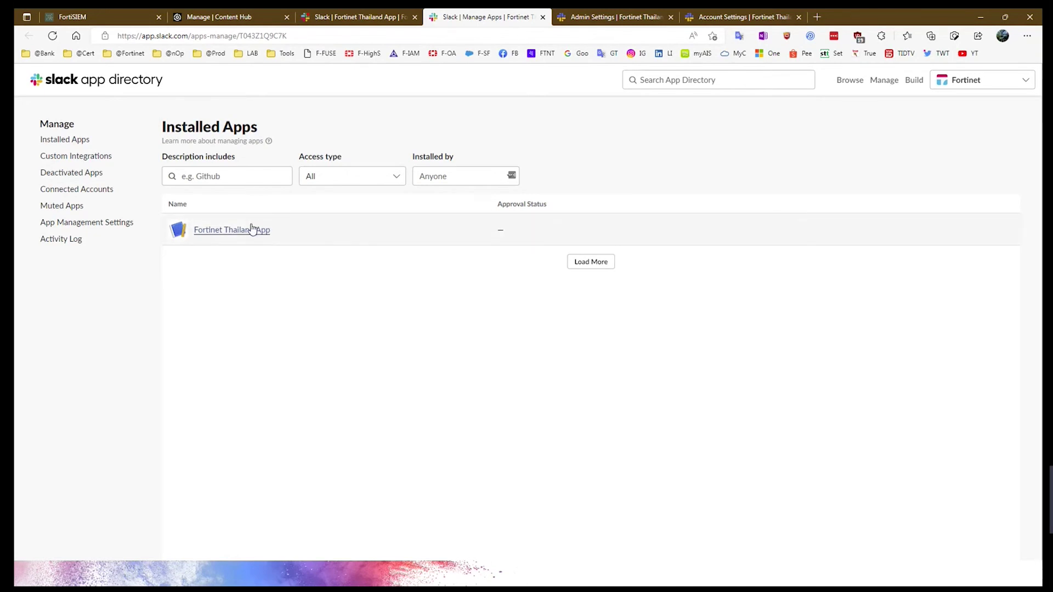
{"action": "left_click", "coordinate": [233, 231]}
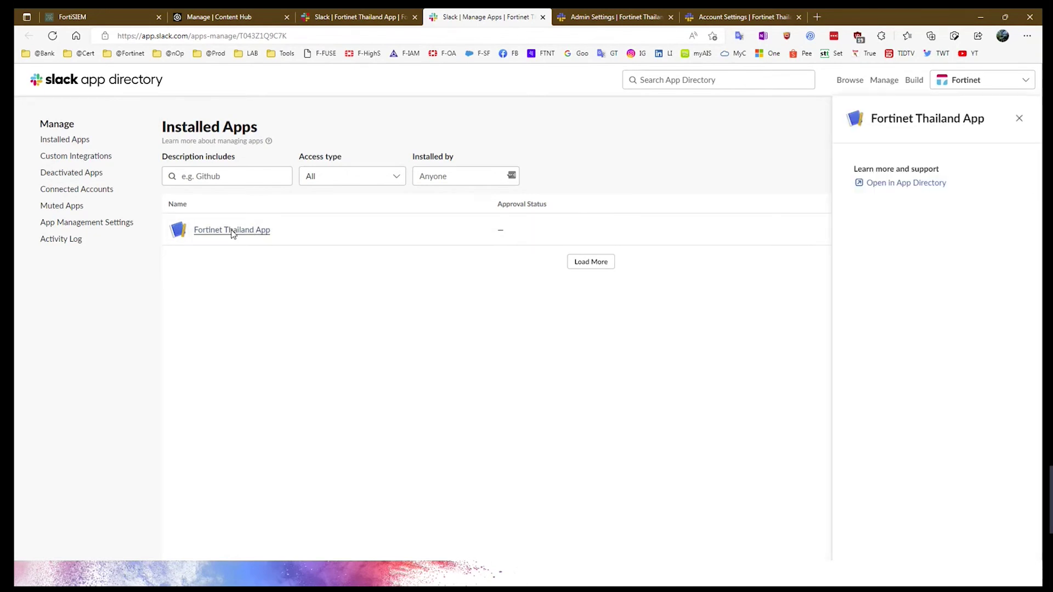
{"action": "left_click", "coordinate": [884, 184]}
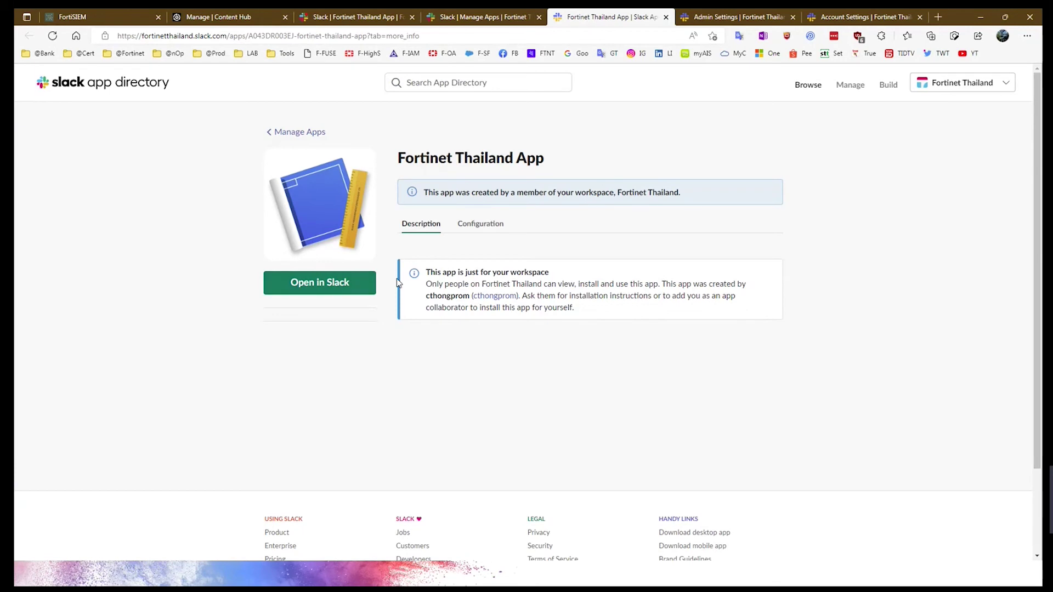
- View the Fortinet Thailand App's configuration, and open the app's messages in Slack in the browser
{"action": "left_click", "coordinate": [490, 229]}
{"action": "left_click", "coordinate": [329, 283]}
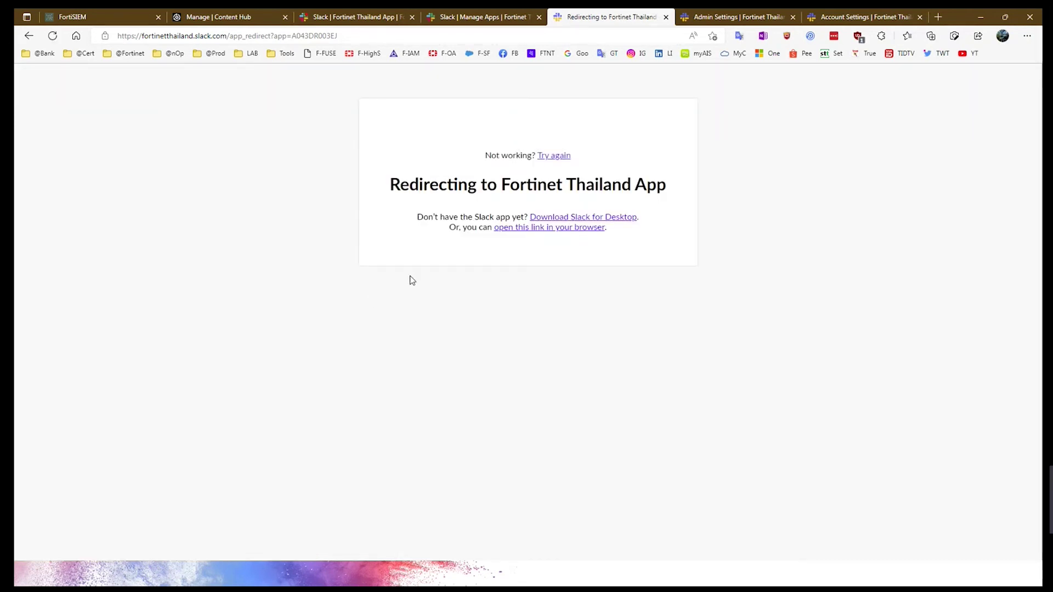
{"action": "left_click", "coordinate": [553, 220]}
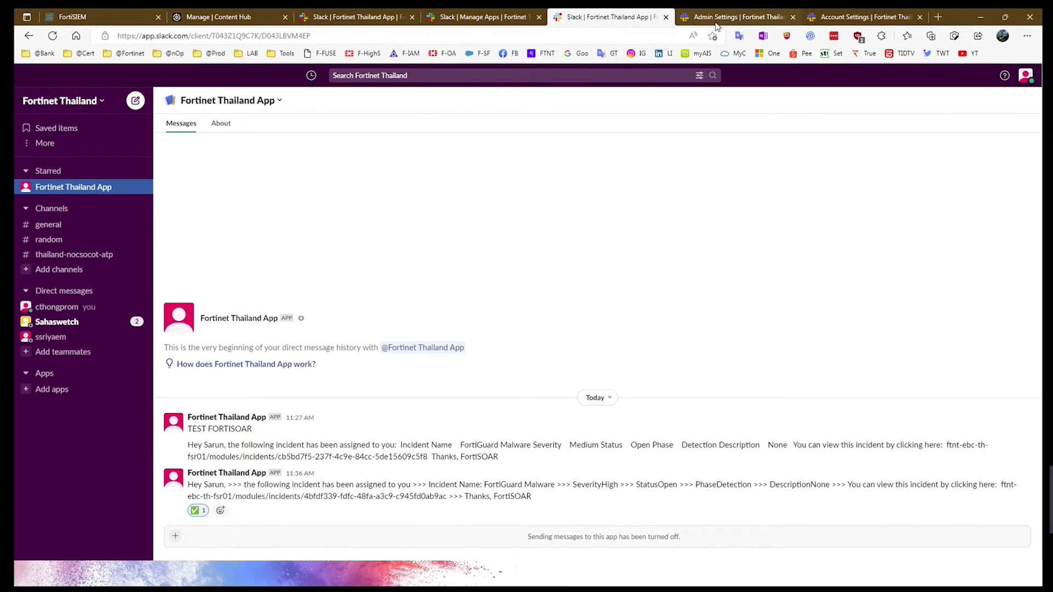
- Go from the workspace admin settings page to the Fortinet Thailand App's OAuth page on api.slack.com
{"action": "left_click", "coordinate": [714, 22]}
{"action": "left_click", "coordinate": [165, 36]}
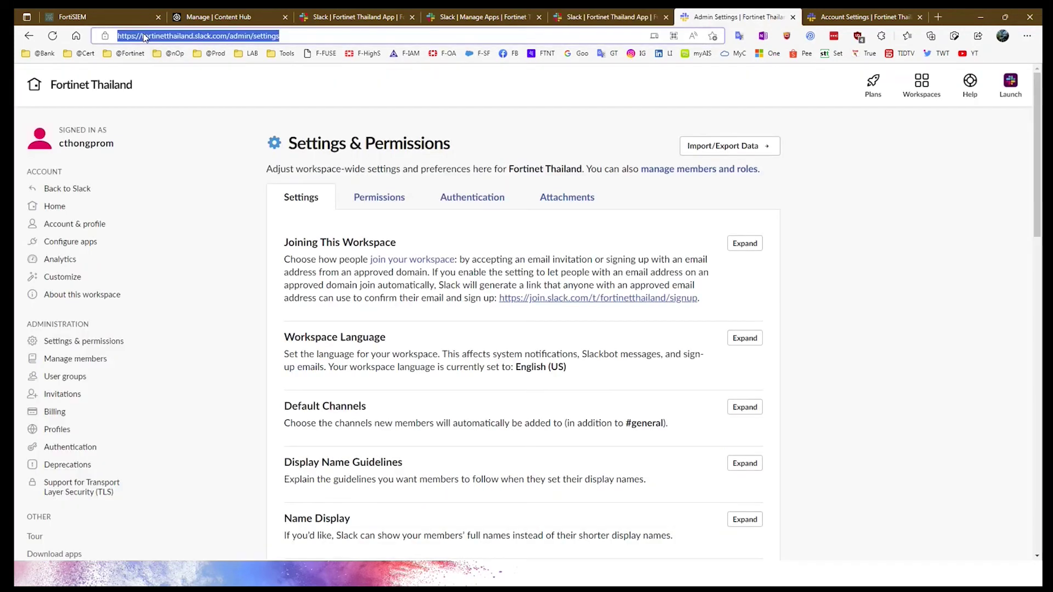
{"action": "left_click_drag", "start_coordinate": [141, 36], "coordinate": [366, 11]}
{"action": "type", "text": "api"}
{"action": "key", "text": "Down"}
{"action": "key", "text": "Down"}
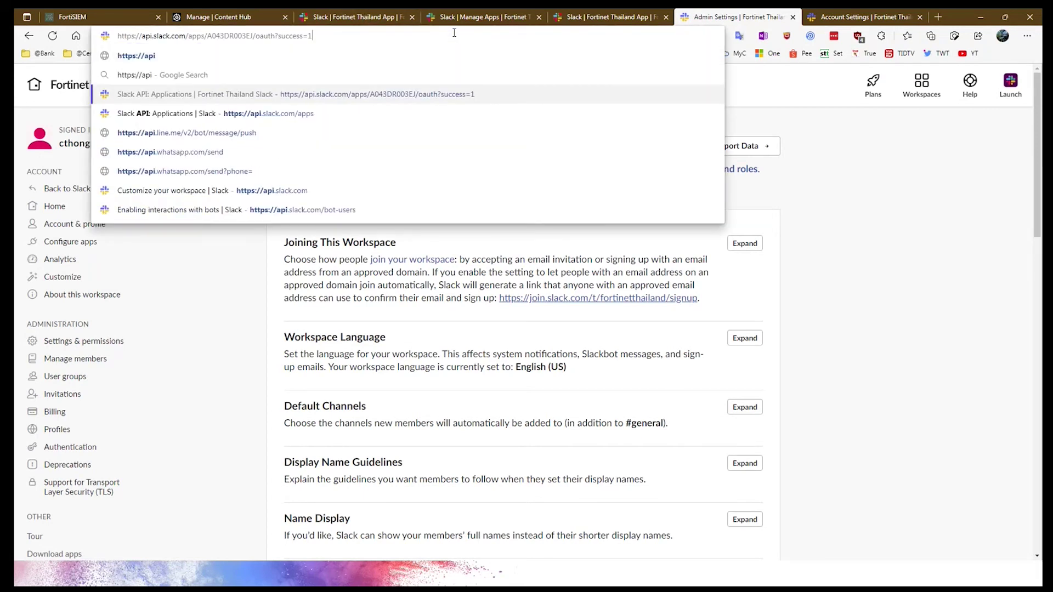
{"action": "key", "text": "Return"}
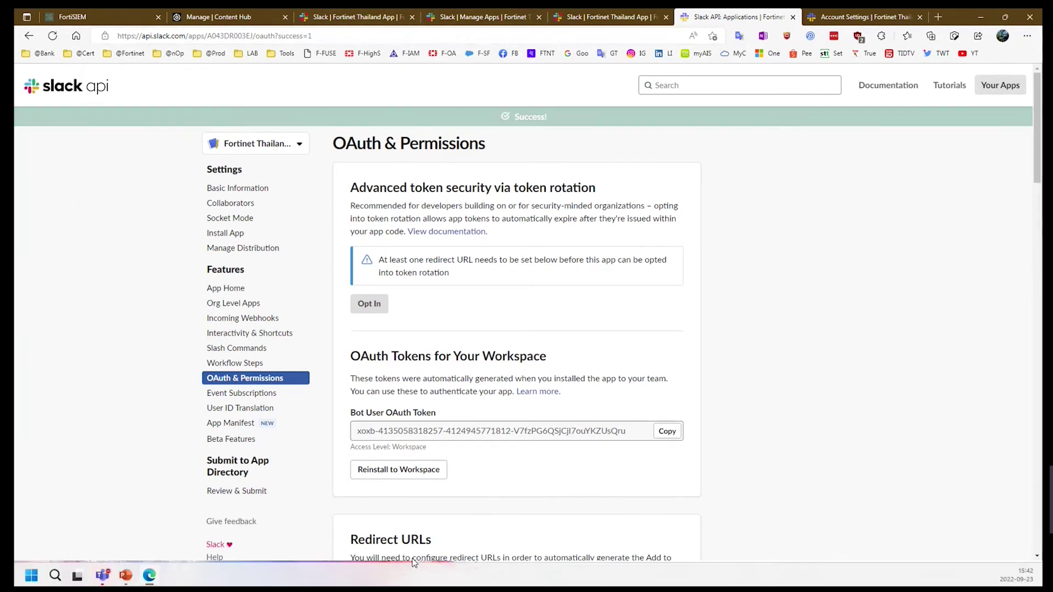
- Examine the app's workspace OAuth token section, redirect URLs and full list of bot token scopes
{"action": "scroll", "coordinate": [706, 436], "scroll_direction": "down", "scroll_amount": 4}
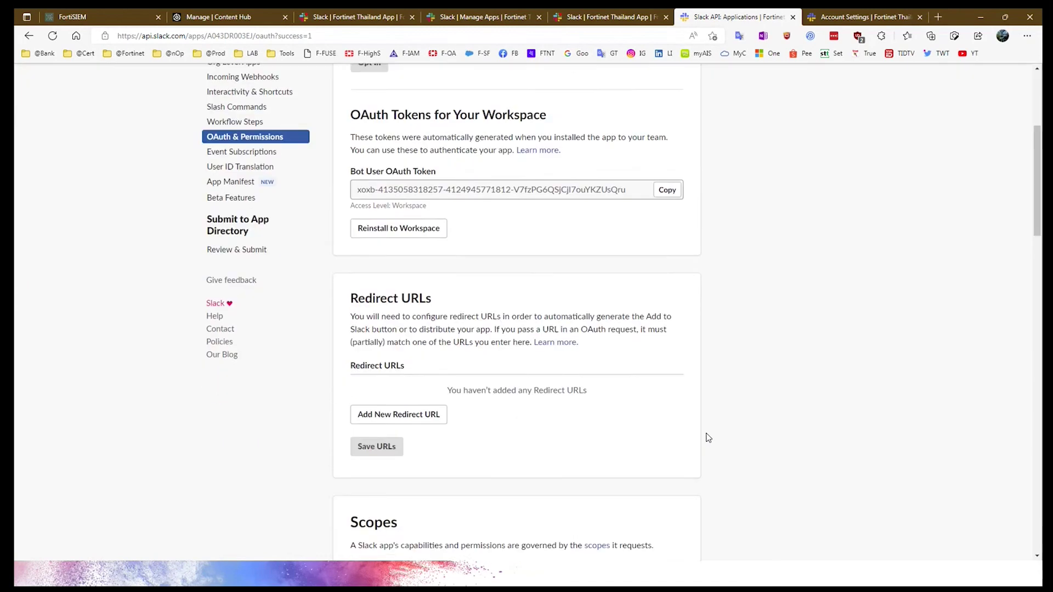
{"action": "scroll", "coordinate": [707, 437], "scroll_direction": "up", "scroll_amount": 5}
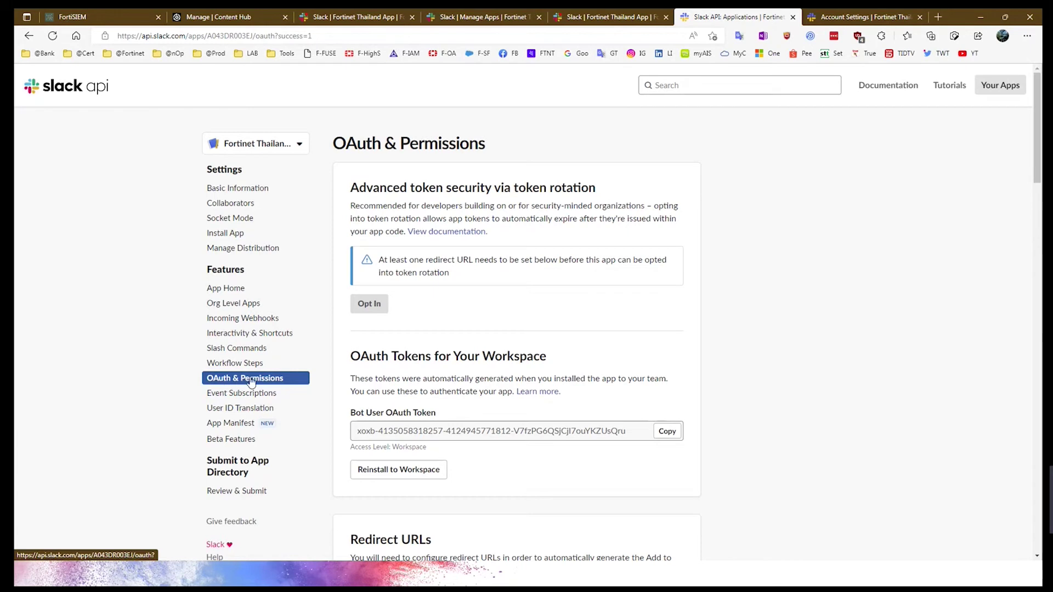
{"action": "scroll", "coordinate": [436, 252], "scroll_direction": "down", "scroll_amount": 4}
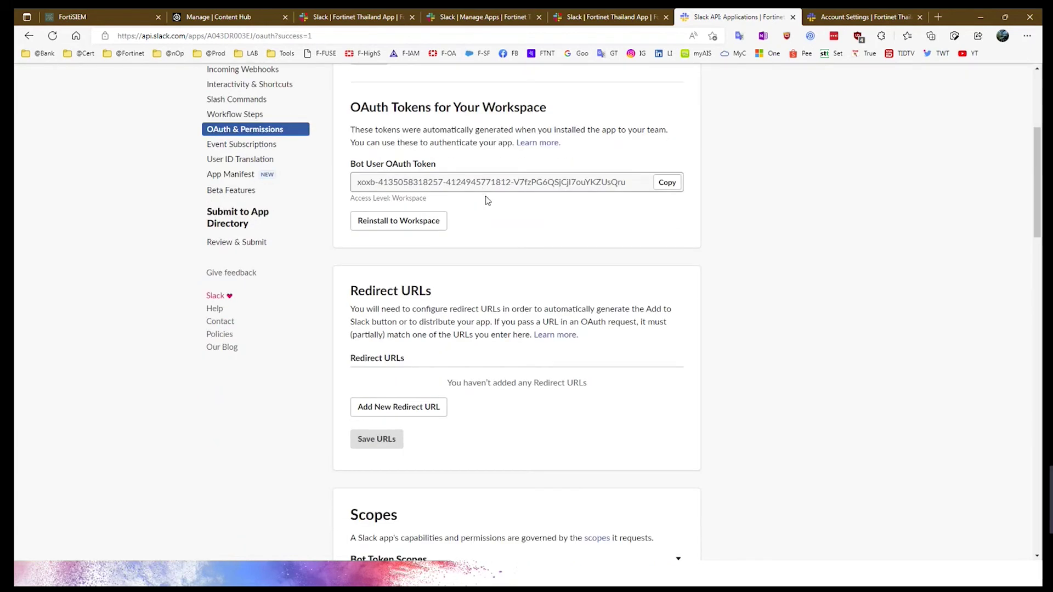
{"action": "scroll", "coordinate": [485, 196], "scroll_direction": "down", "scroll_amount": 3}
{"action": "scroll", "coordinate": [477, 214], "scroll_direction": "up", "scroll_amount": 5}
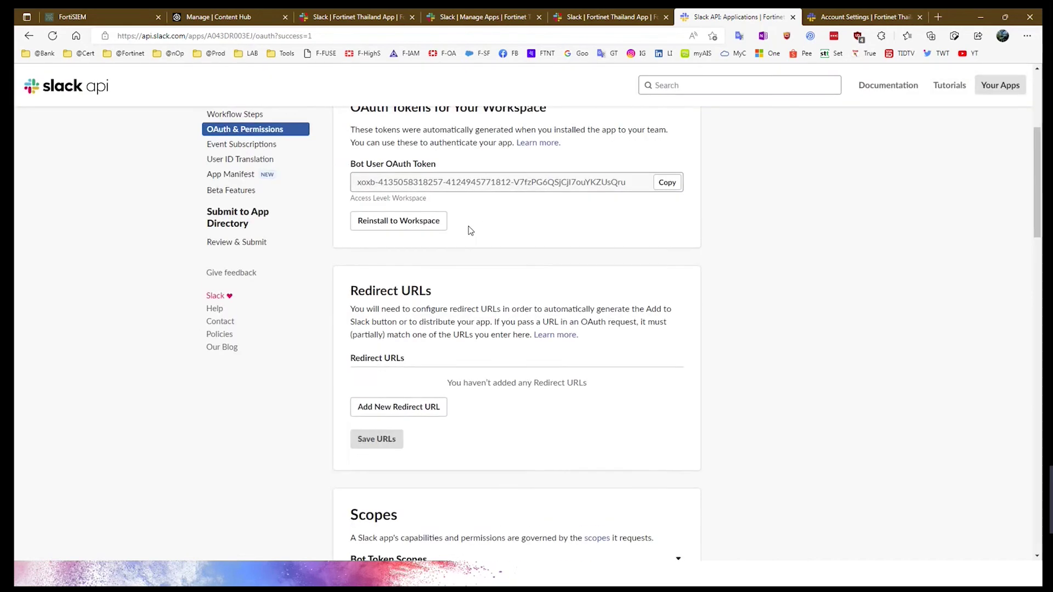
{"action": "scroll", "coordinate": [549, 316], "scroll_direction": "down", "scroll_amount": 6}
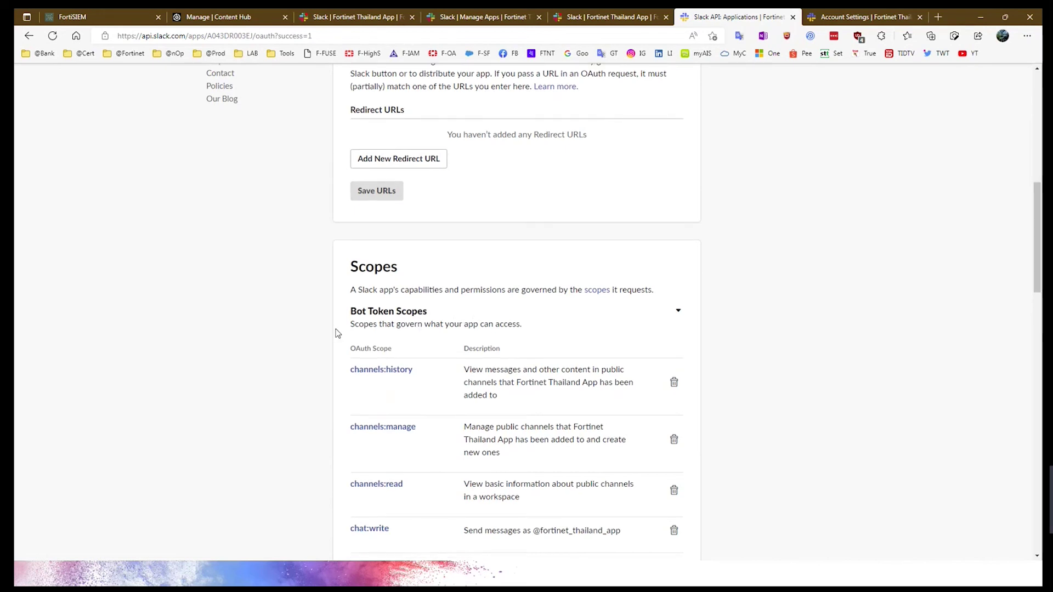
{"action": "scroll", "coordinate": [402, 318], "scroll_direction": "down", "scroll_amount": 2}
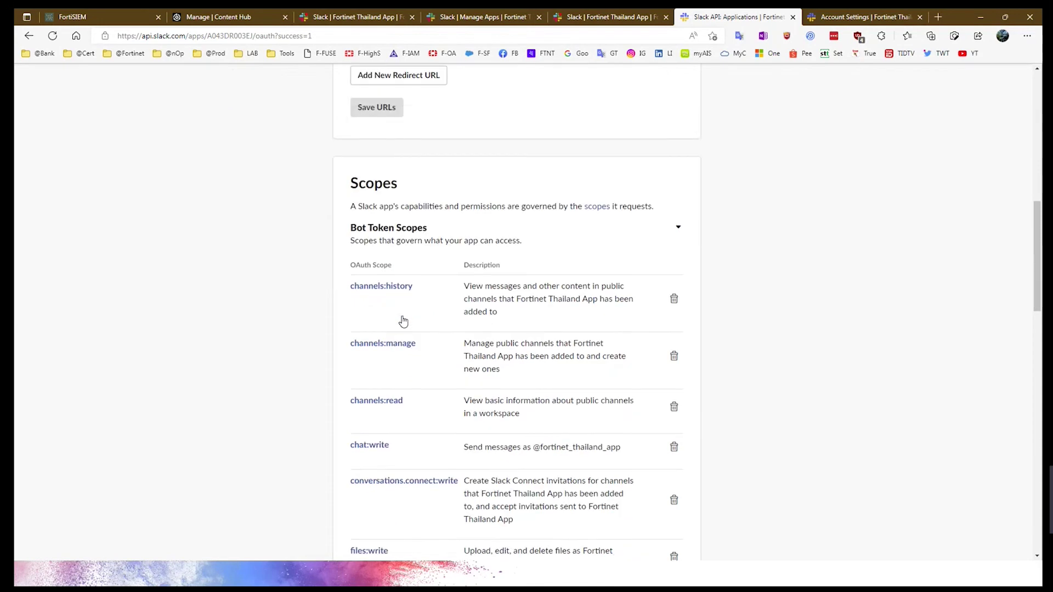
{"action": "scroll", "coordinate": [394, 267], "scroll_direction": "down", "scroll_amount": 8}
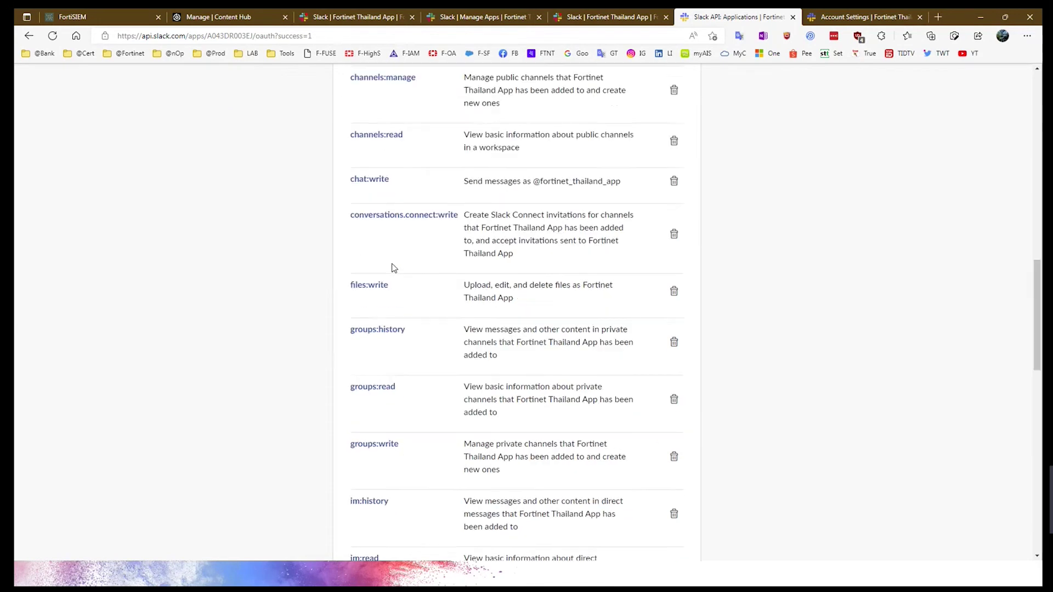
{"action": "scroll", "coordinate": [394, 267], "scroll_direction": "up", "scroll_amount": 9}
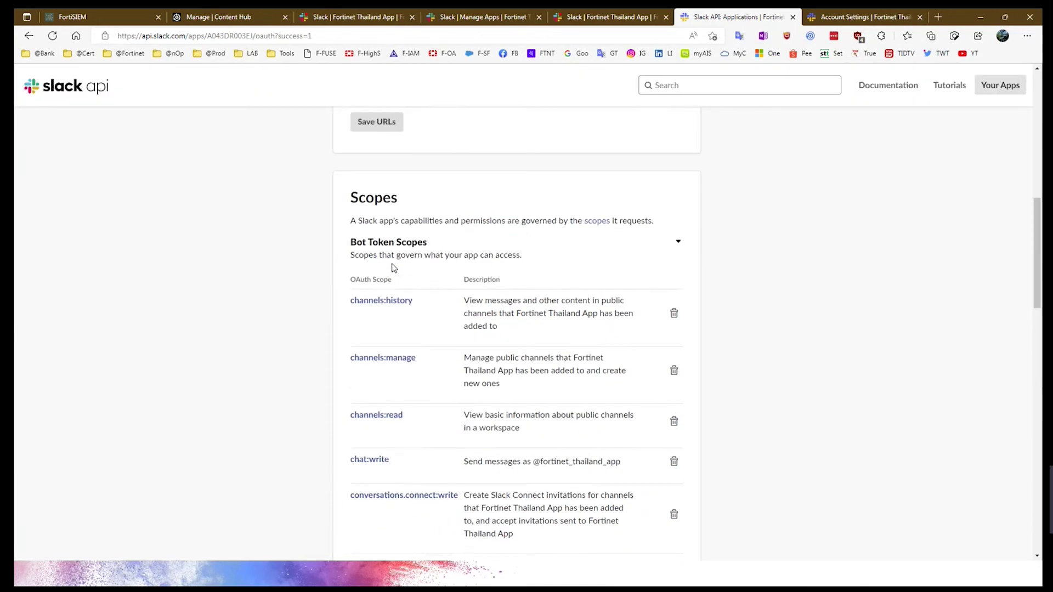
{"action": "scroll", "coordinate": [393, 267], "scroll_direction": "up", "scroll_amount": 1}
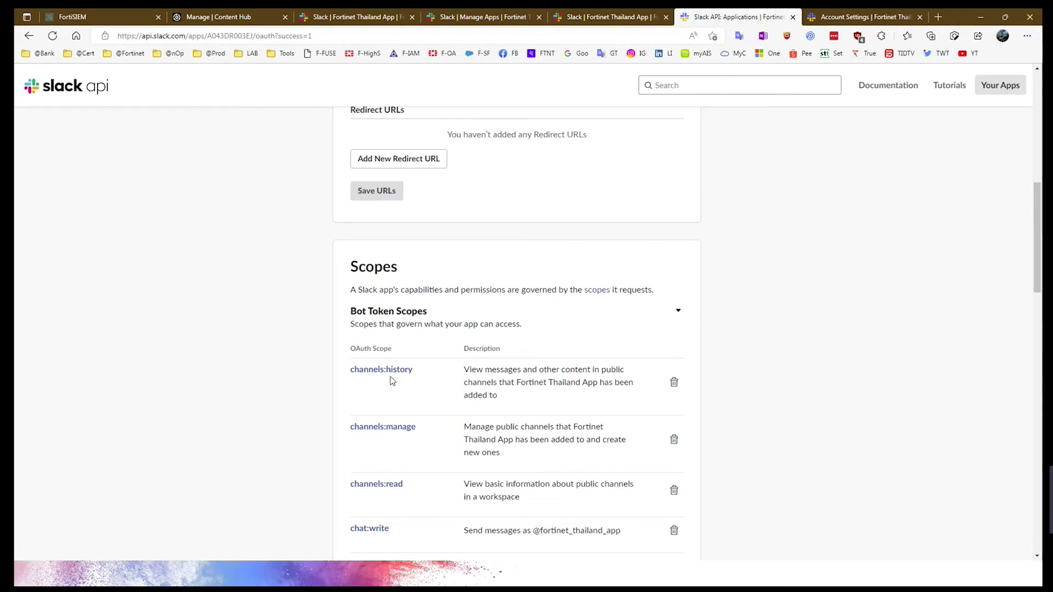
{"action": "scroll", "coordinate": [386, 383], "scroll_direction": "down", "scroll_amount": 2}
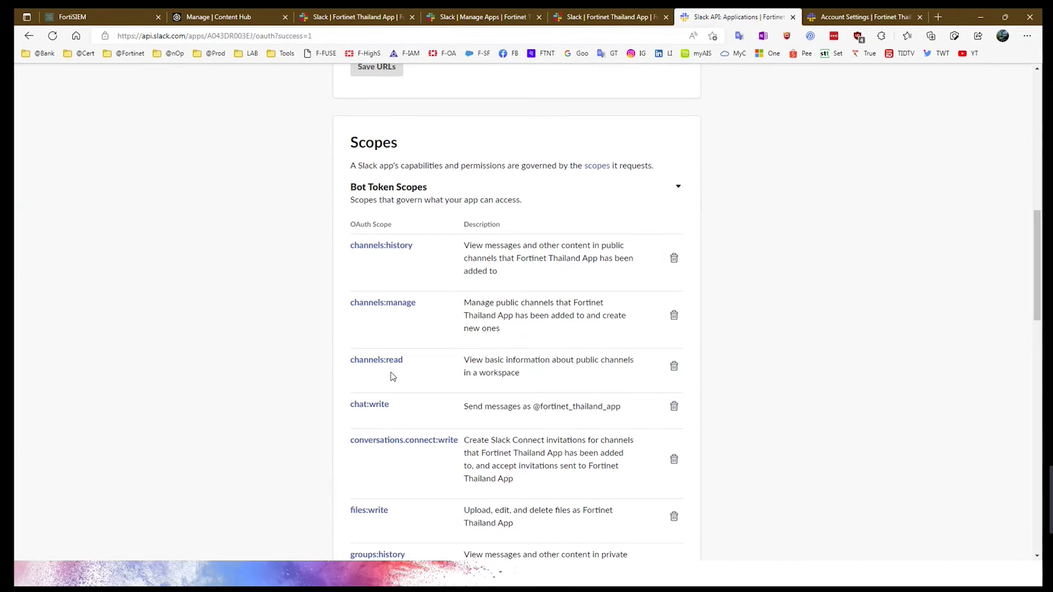
{"action": "scroll", "coordinate": [393, 377], "scroll_direction": "down", "scroll_amount": 8}
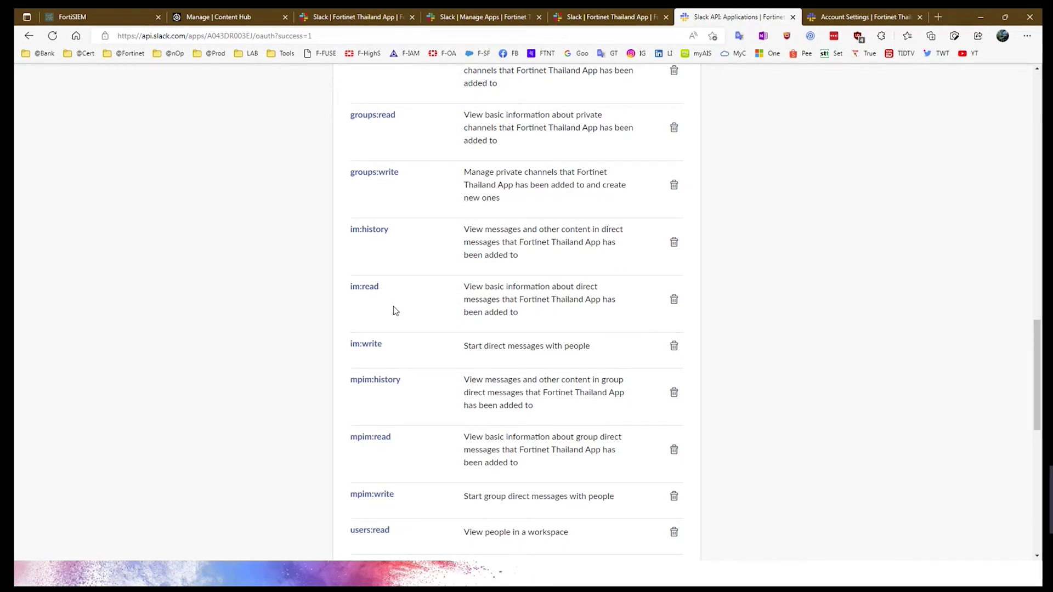
{"action": "scroll", "coordinate": [396, 314], "scroll_direction": "down", "scroll_amount": 2}
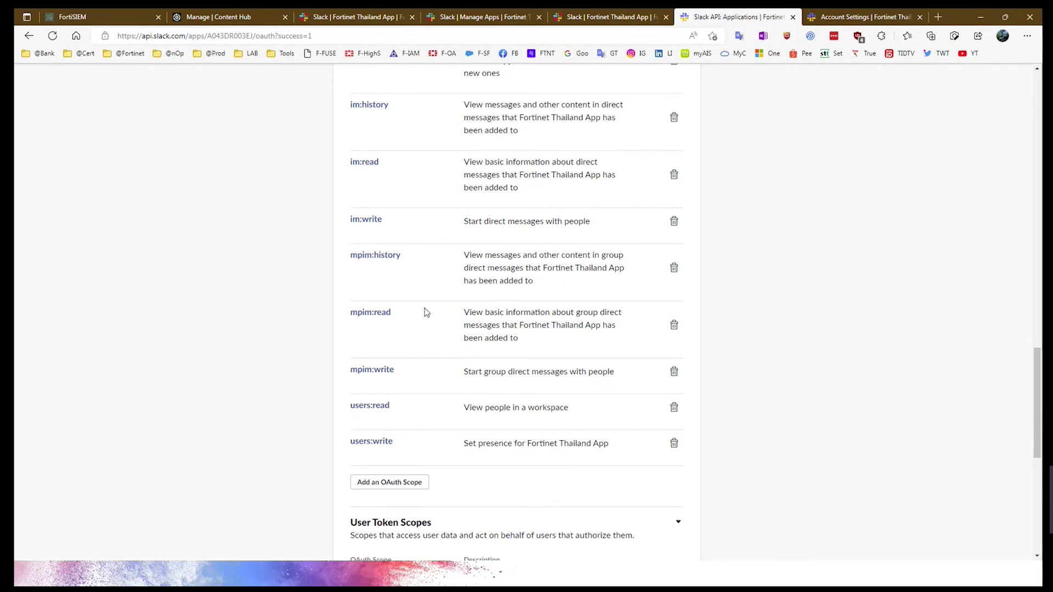
{"action": "scroll", "coordinate": [402, 370], "scroll_direction": "down", "scroll_amount": 2}
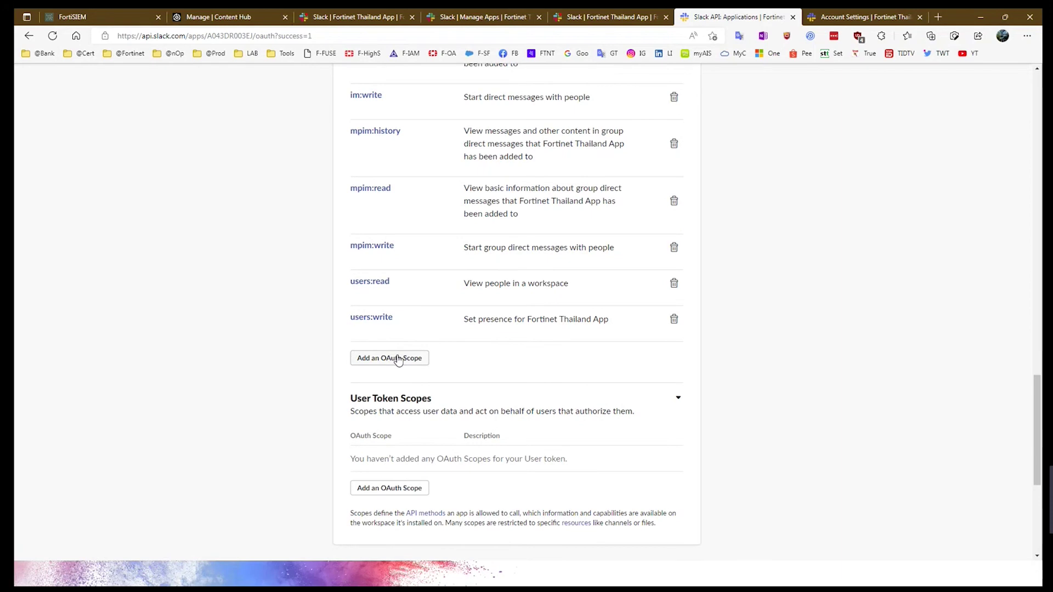
{"action": "scroll", "coordinate": [412, 326], "scroll_direction": "up", "scroll_amount": 8}
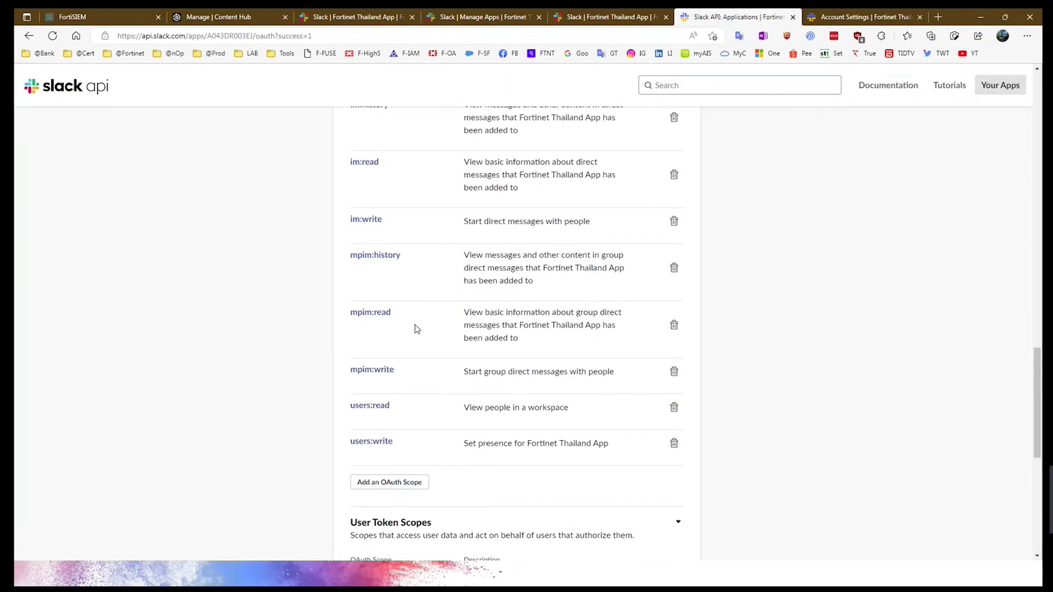
{"action": "scroll", "coordinate": [415, 330], "scroll_direction": "up", "scroll_amount": 10}
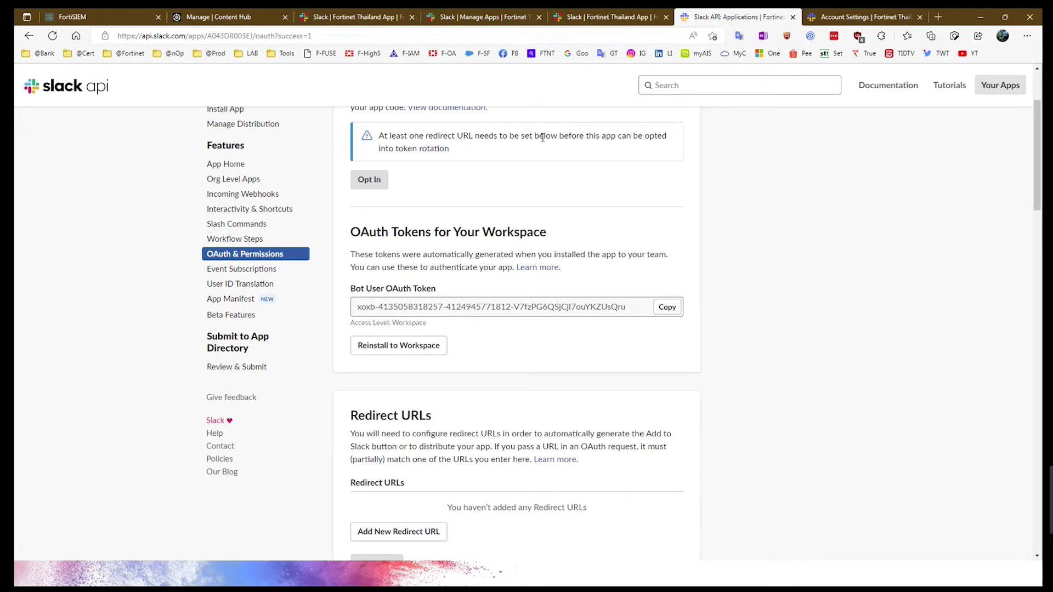
- Switch back to FortiSOAR, check the health status of the Slack Fortinet Thailand configuration and close it without changes
{"action": "left_click", "coordinate": [250, 17]}
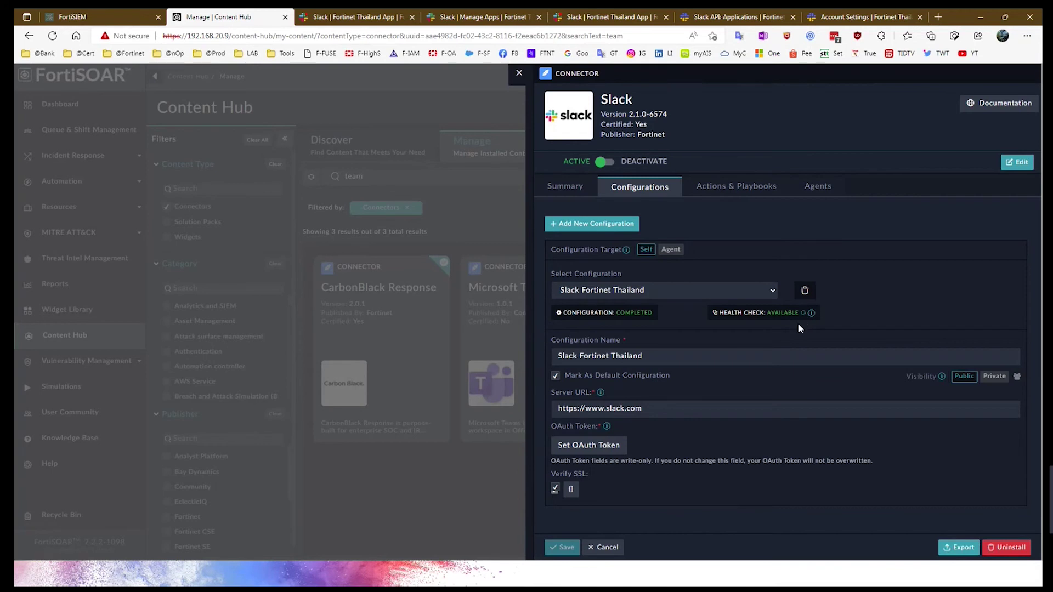
{"action": "mouse_move", "coordinate": [810, 312]}
{"action": "left_click", "coordinate": [605, 547]}
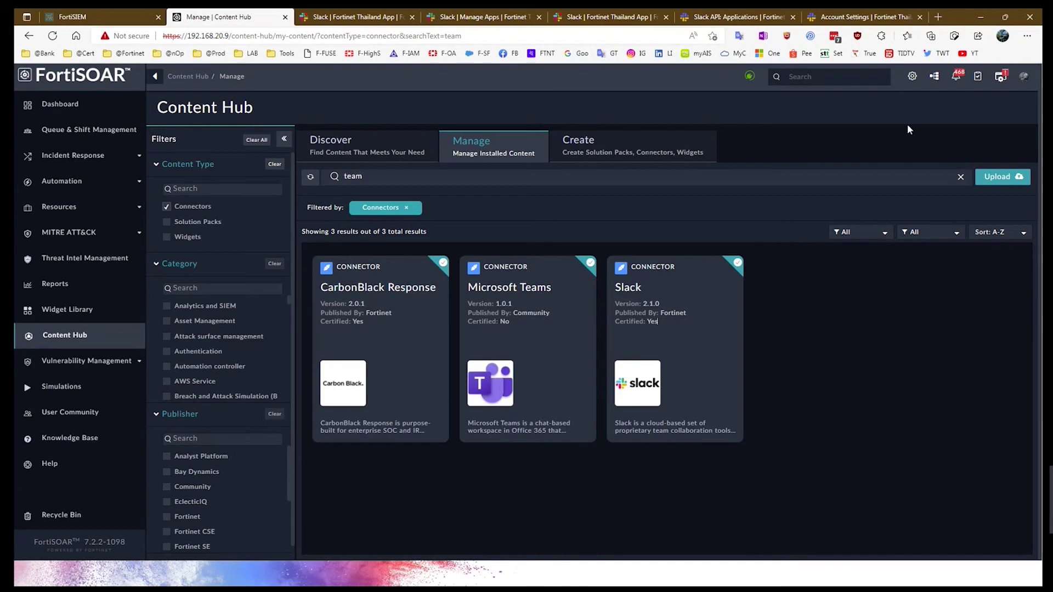
- Open the notification channels in the system's notification settings
{"action": "left_click", "coordinate": [912, 78]}
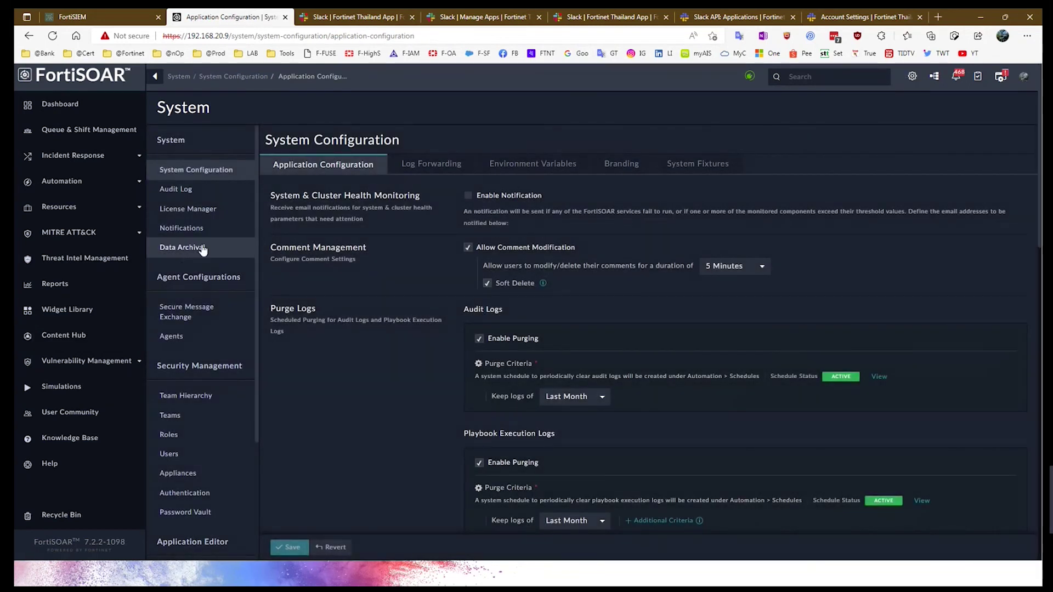
{"action": "left_click", "coordinate": [192, 230]}
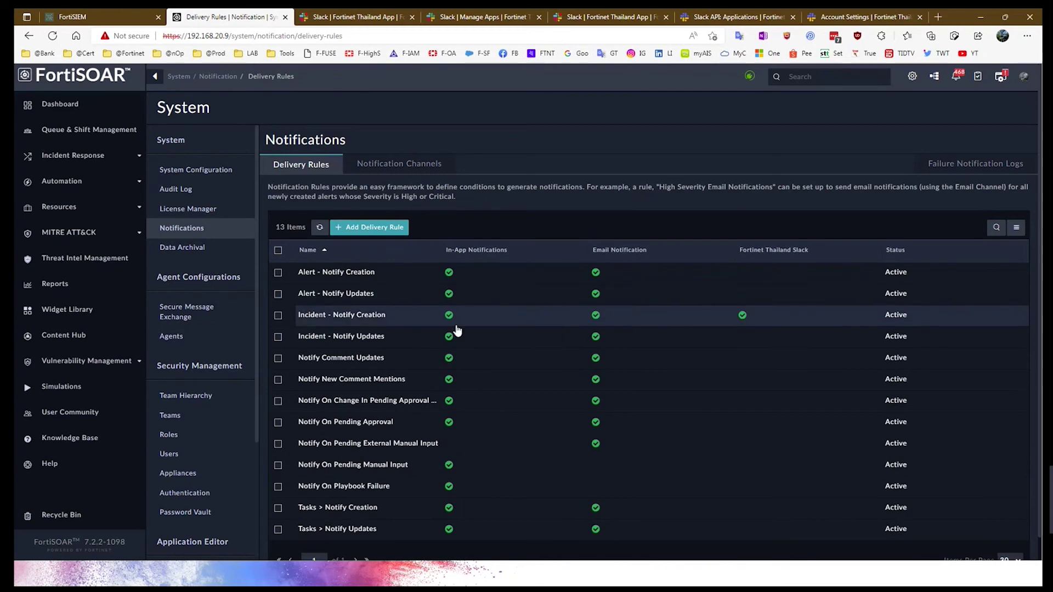
{"action": "left_click", "coordinate": [409, 164]}
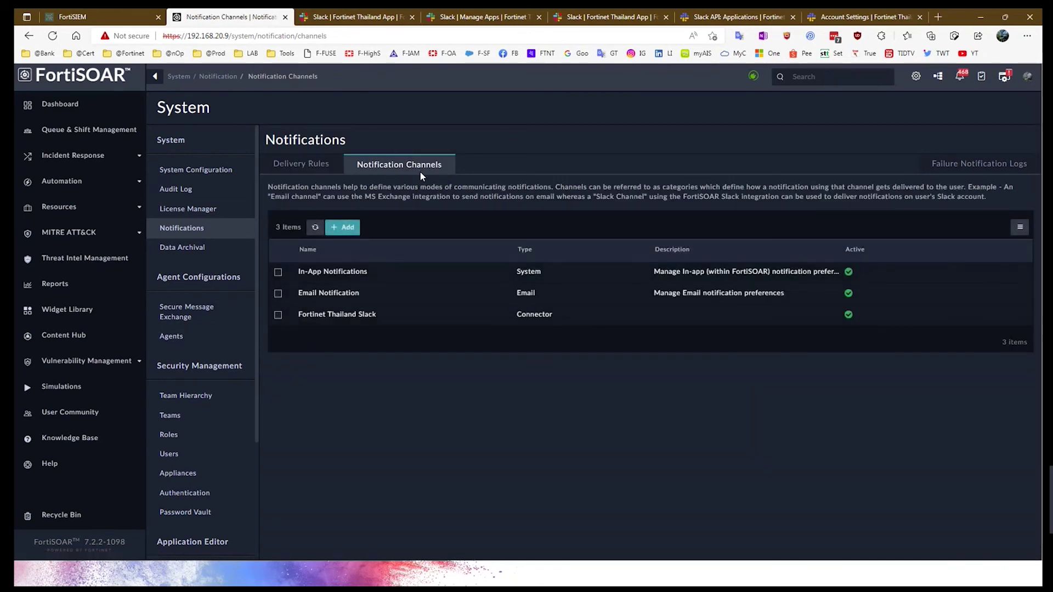
- Start a new active notification channel named TEST and continue to its integration settings
{"action": "left_click", "coordinate": [351, 228]}
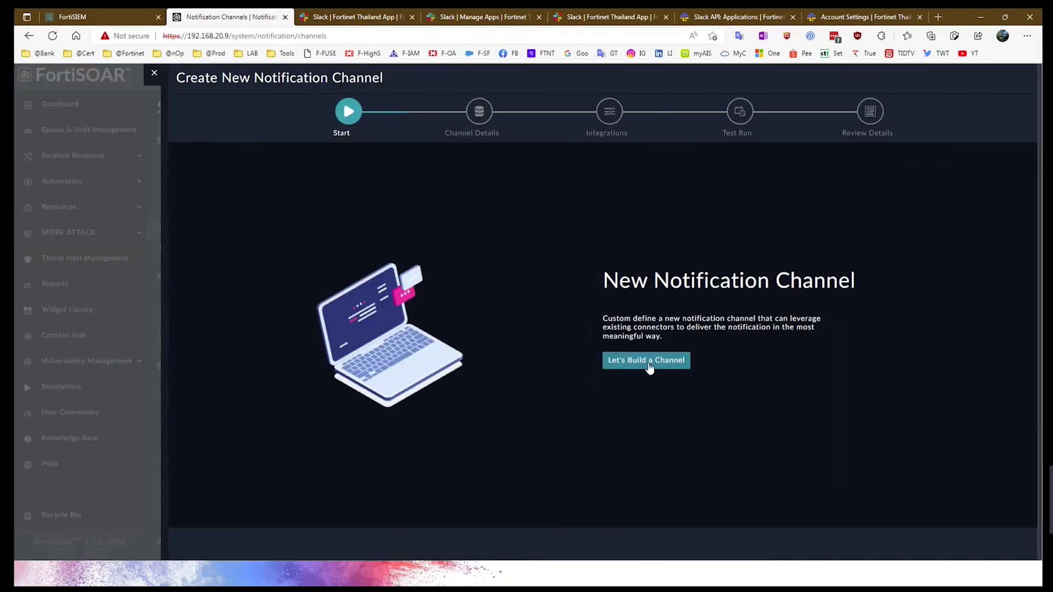
{"action": "left_click", "coordinate": [653, 364]}
{"action": "left_click", "coordinate": [564, 339]}
{"action": "type", "text": "TEST"}
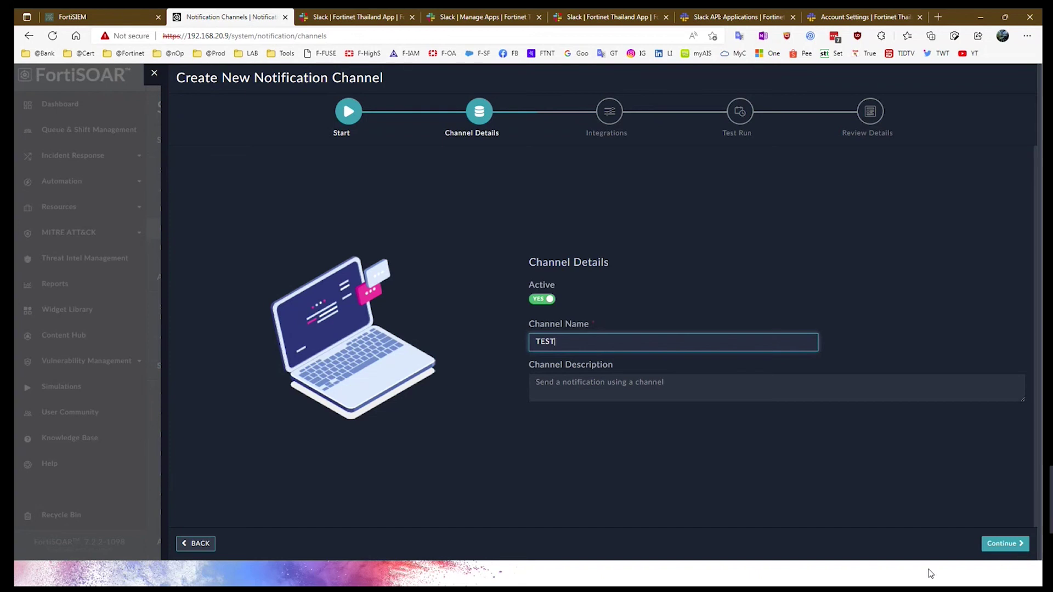
{"action": "left_click", "coordinate": [995, 543]}
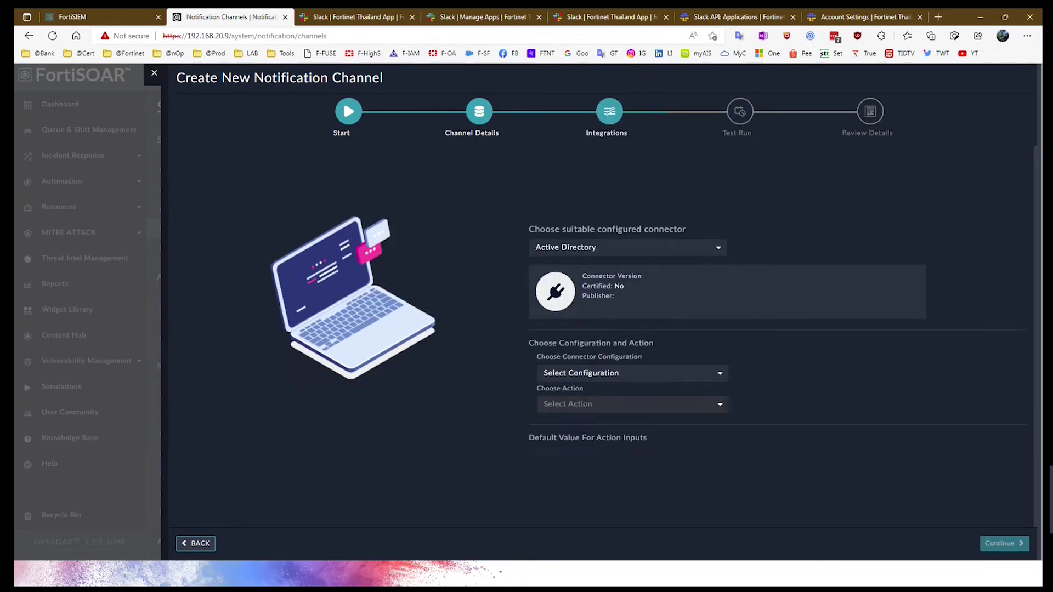
- Choose the Slack connector with the Slack Fortinet Thailand configuration and the Send Message action for the new channel
{"action": "left_click", "coordinate": [633, 238]}
{"action": "scroll", "coordinate": [596, 279], "scroll_direction": "down", "scroll_amount": 5}
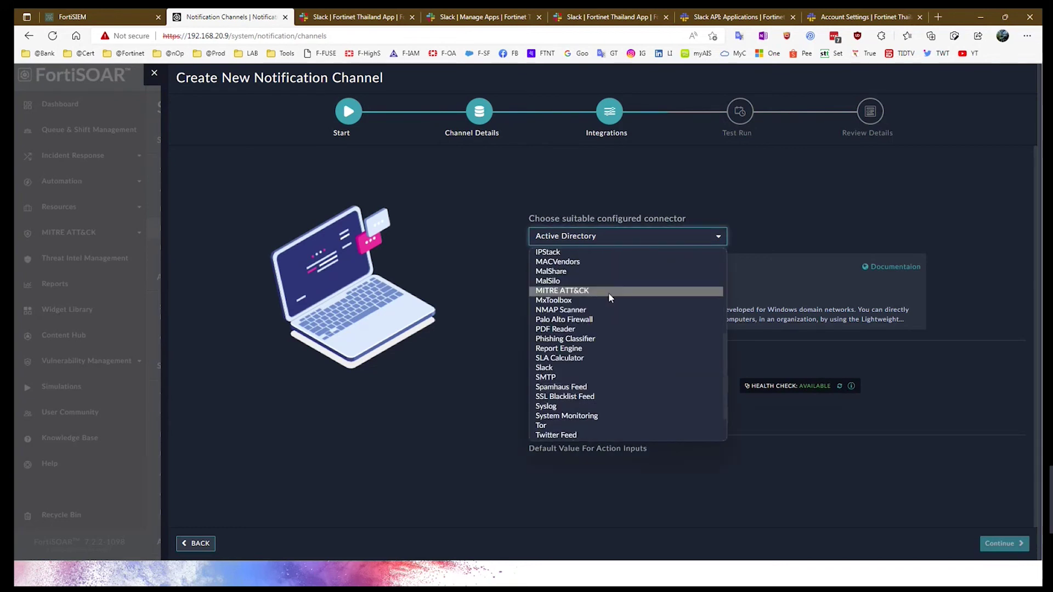
{"action": "scroll", "coordinate": [589, 340], "scroll_direction": "down", "scroll_amount": 2}
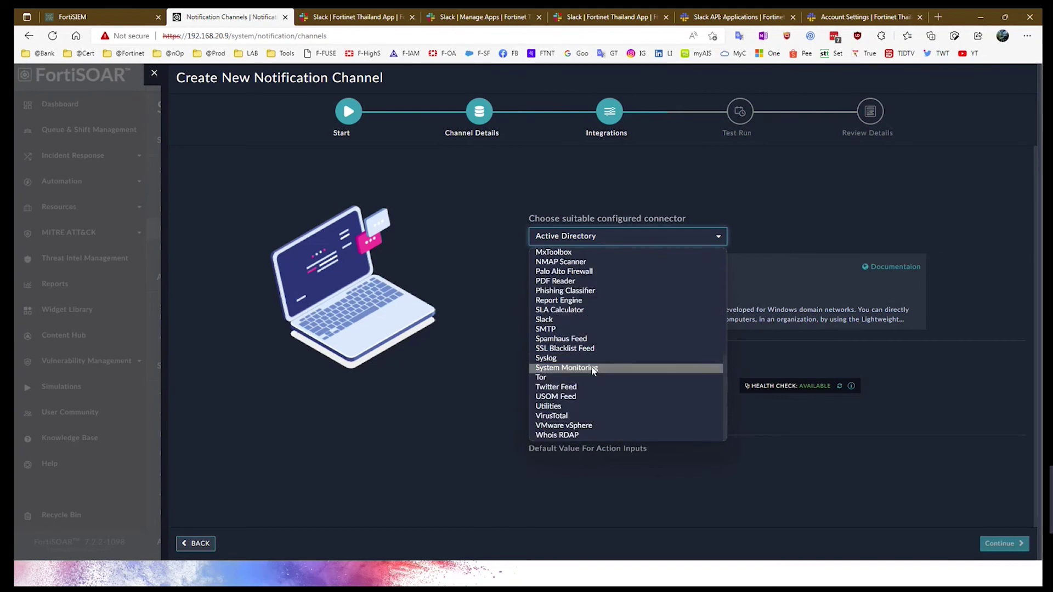
{"action": "left_click", "coordinate": [585, 322]}
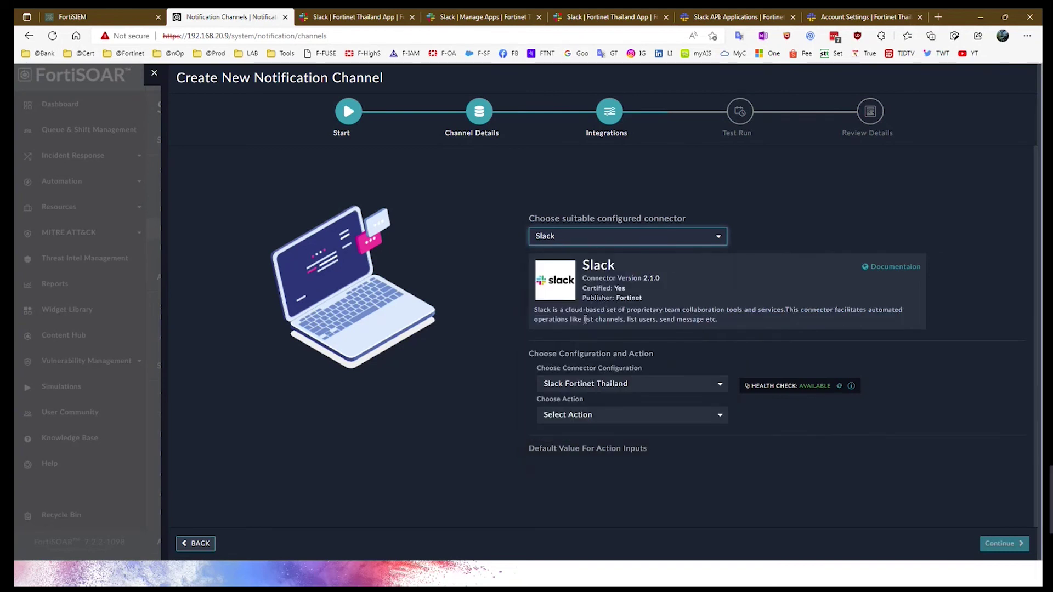
{"action": "left_click", "coordinate": [604, 387]}
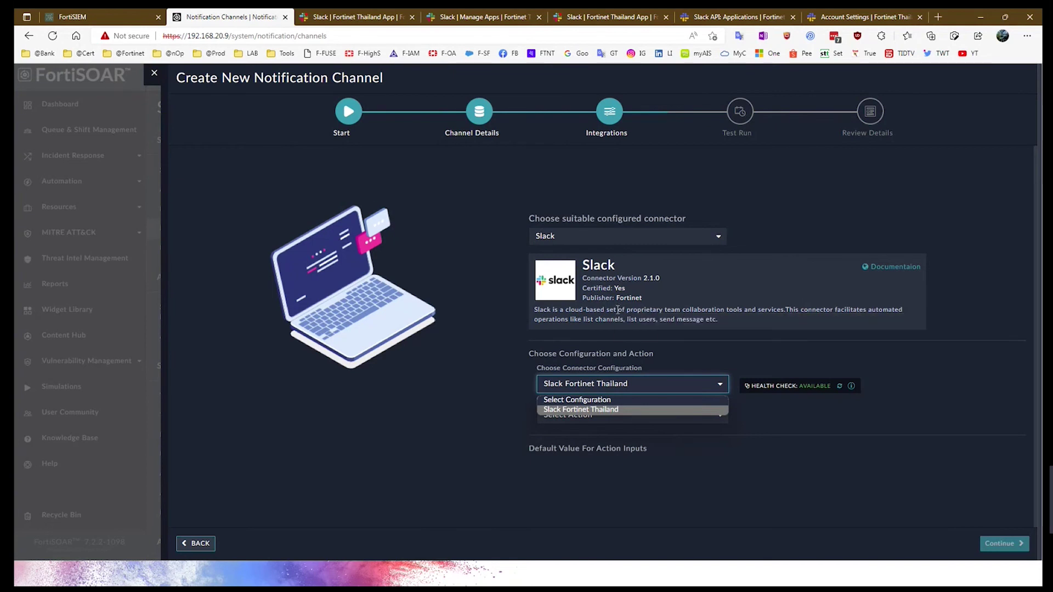
{"action": "left_click", "coordinate": [569, 410]}
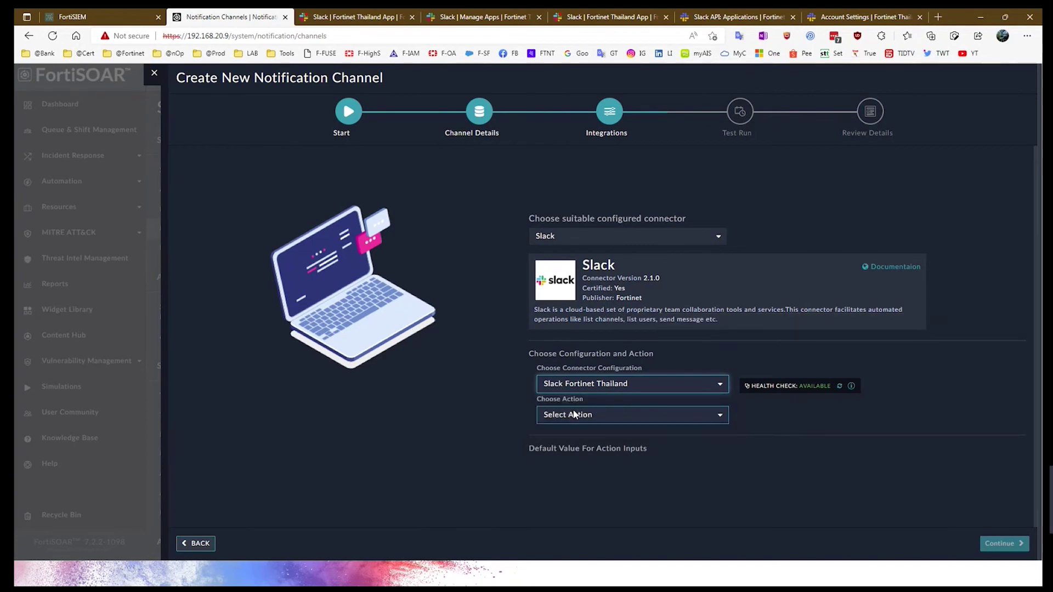
{"action": "left_click", "coordinate": [570, 415]}
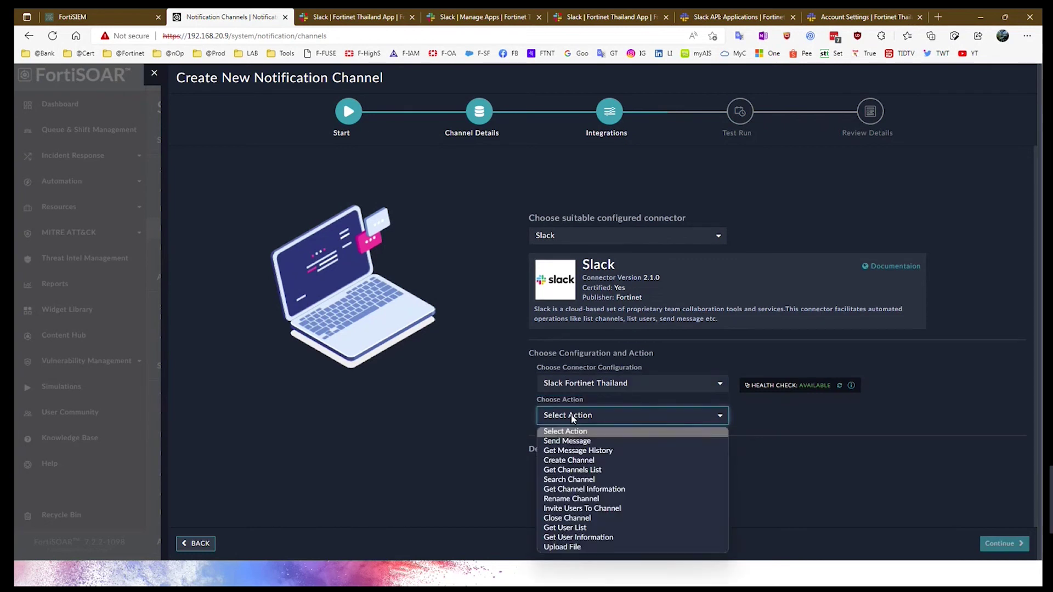
{"action": "left_click", "coordinate": [594, 442]}
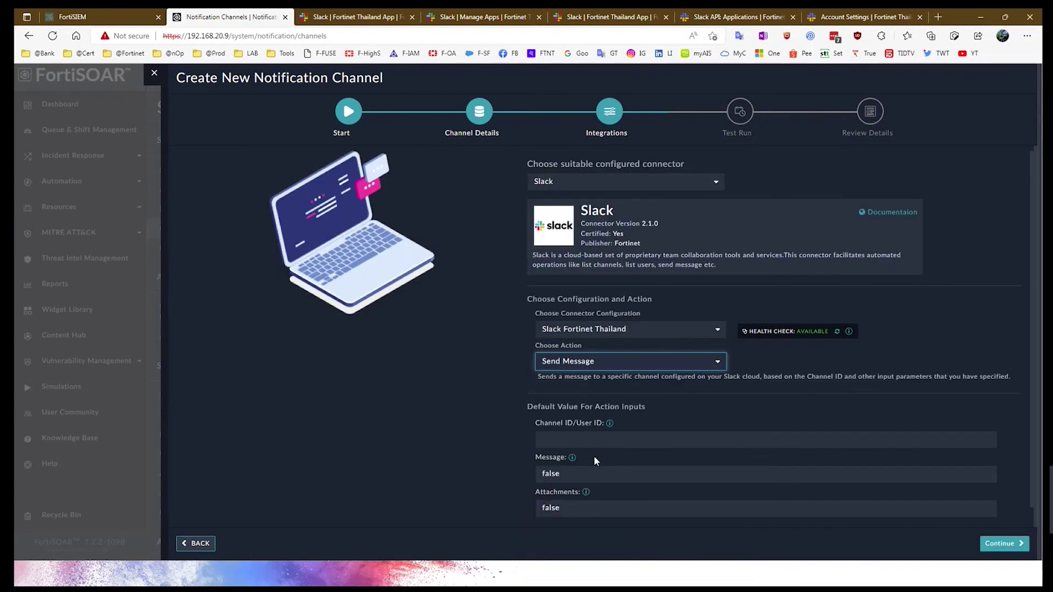
- Switch to the Fortinet Thailand App conversation in Slack and copy the channel ID from the app's details
{"action": "left_click", "coordinate": [600, 441]}
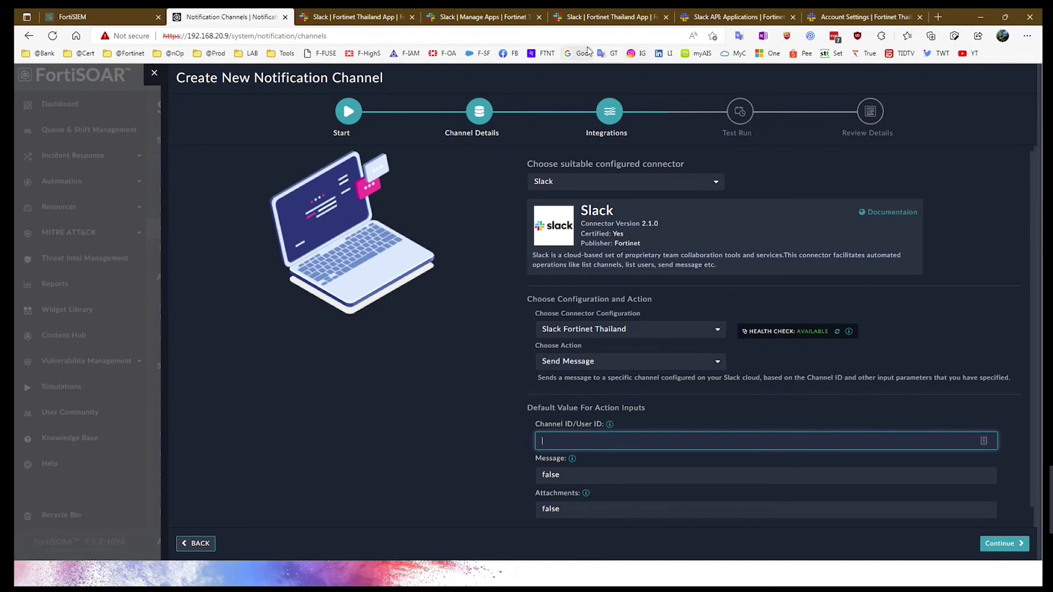
{"action": "left_click", "coordinate": [841, 16]}
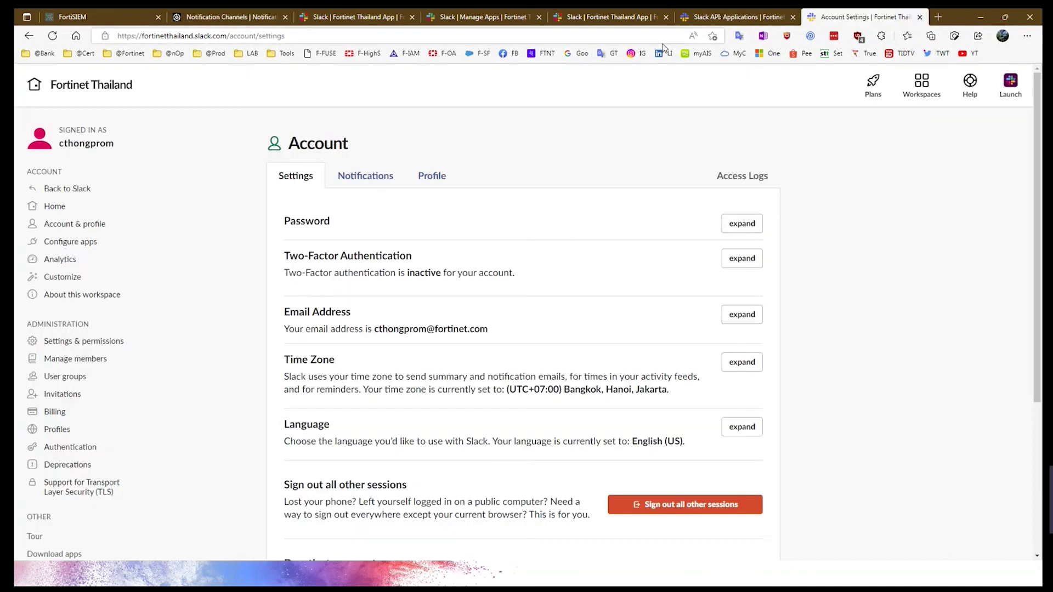
{"action": "left_click", "coordinate": [689, 21]}
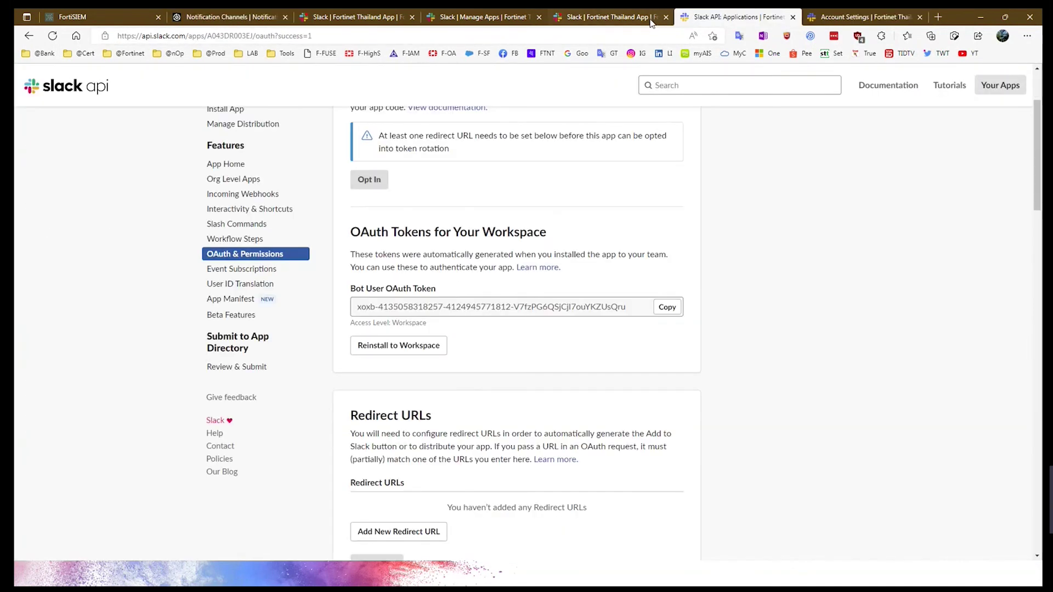
{"action": "scroll", "coordinate": [516, 329], "scroll_direction": "up", "scroll_amount": 3}
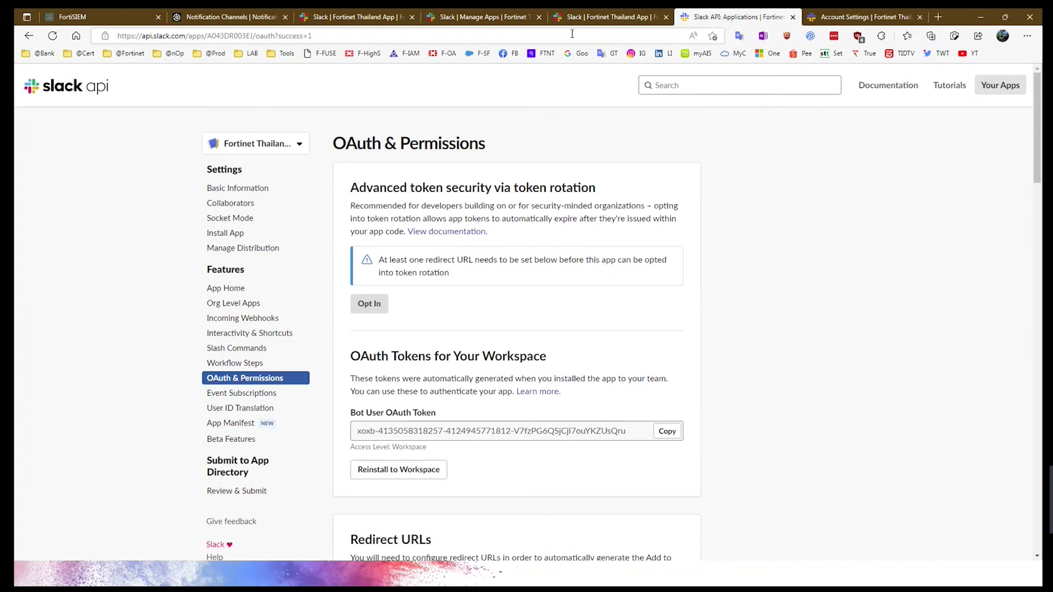
{"action": "left_click", "coordinate": [392, 16]}
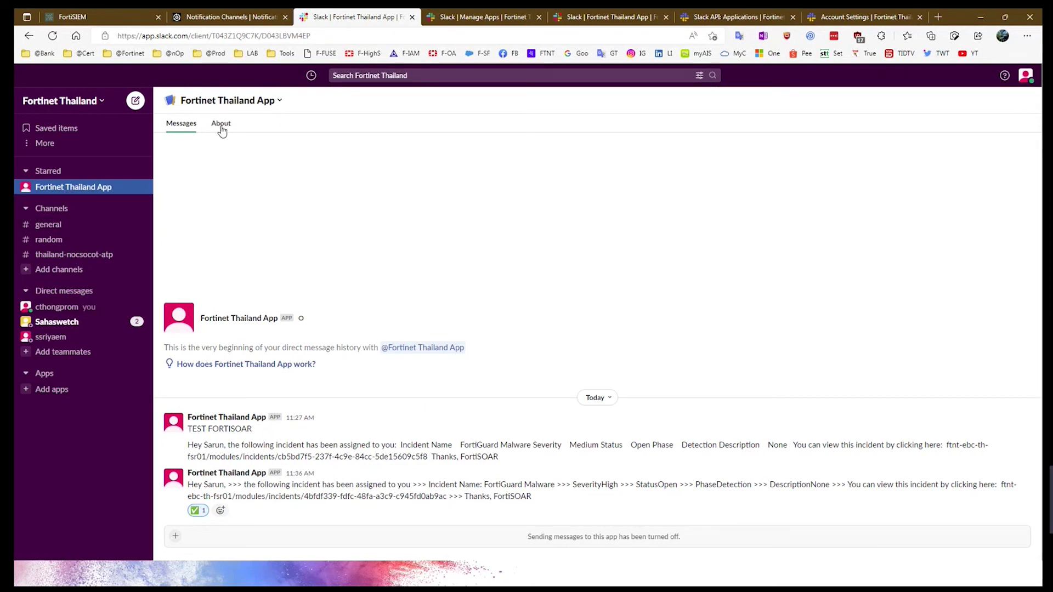
{"action": "left_click", "coordinate": [281, 99]}
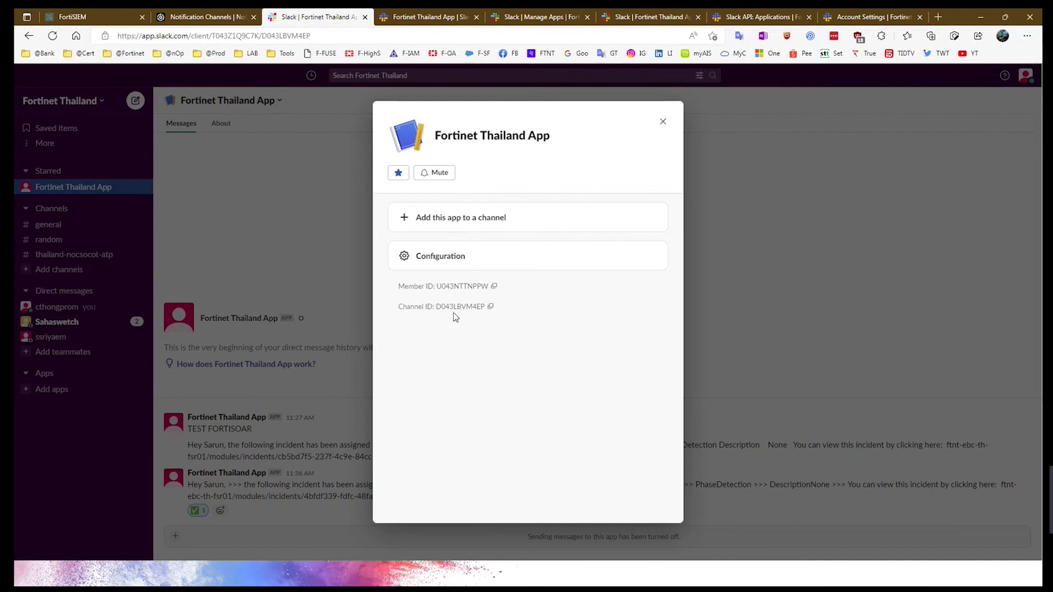
{"action": "left_click", "coordinate": [491, 307]}
{"action": "left_click", "coordinate": [492, 307]}
{"action": "left_click", "coordinate": [662, 121]}
- Return to FortiSOAR, paste the copied channel ID as the Channel ID/User ID, and close the new channel wizard without saving
{"action": "left_click", "coordinate": [200, 18]}
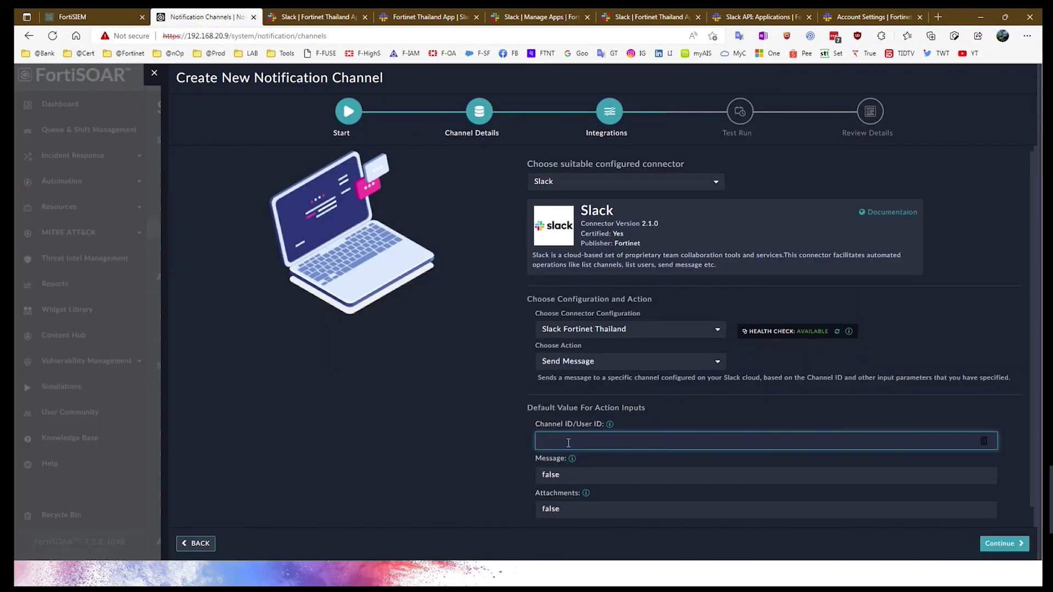
{"action": "key", "text": "ctrl+v"}
{"action": "left_click", "coordinate": [155, 75]}
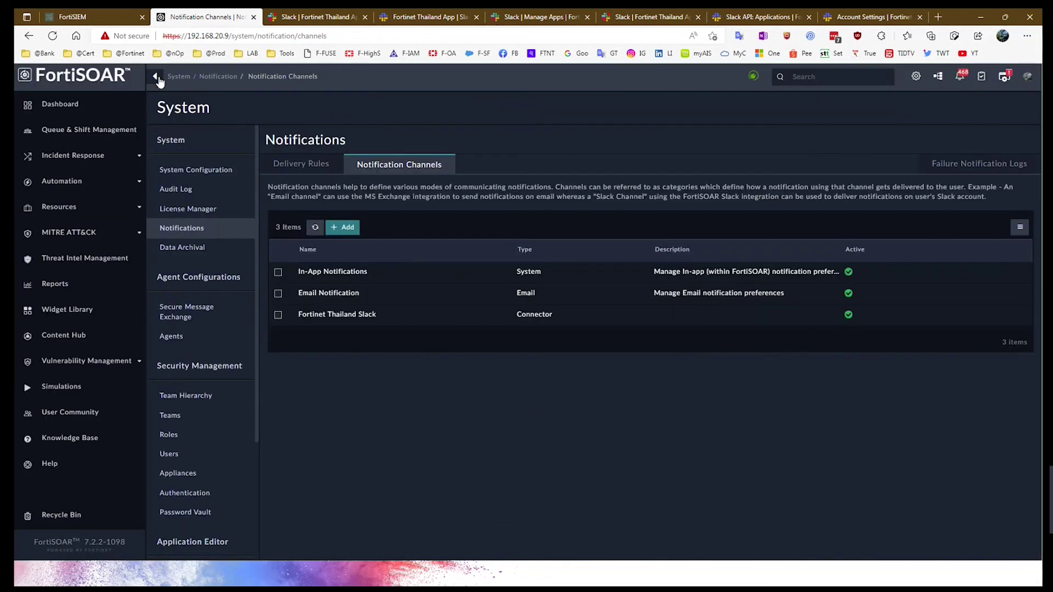
- Open the existing Fortinet Thailand Slack channel, trigger a test notification with the message TEST, and examine the sample action output
{"action": "left_click", "coordinate": [371, 321]}
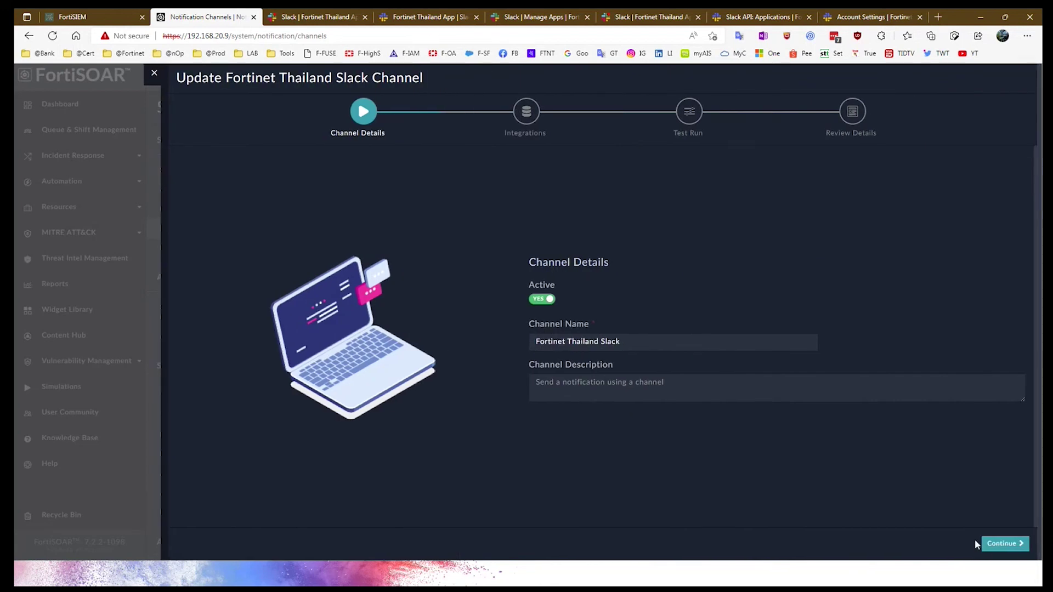
{"action": "left_click", "coordinate": [997, 543]}
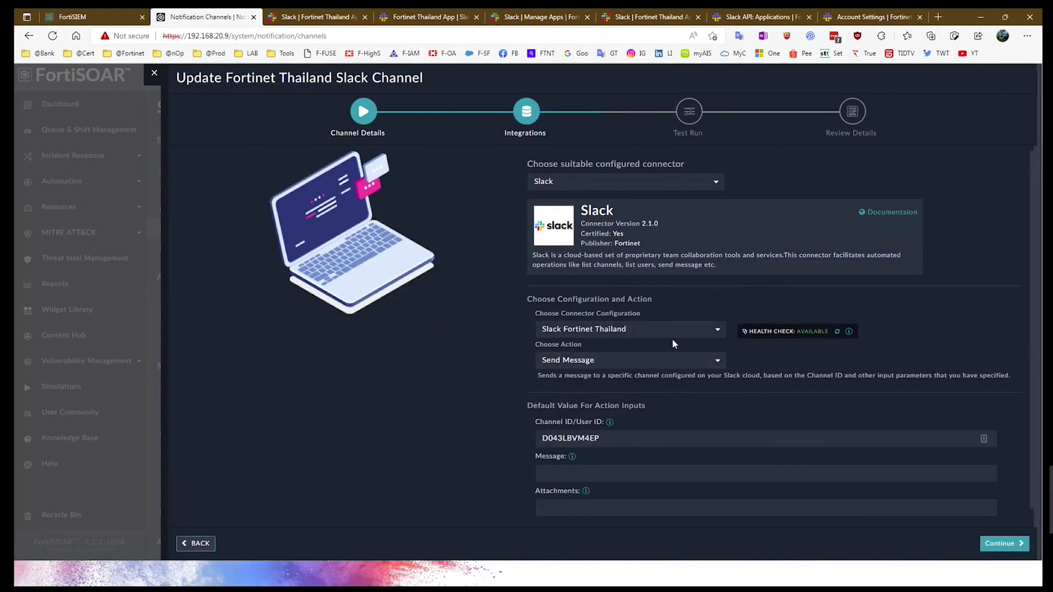
{"action": "left_click", "coordinate": [989, 544]}
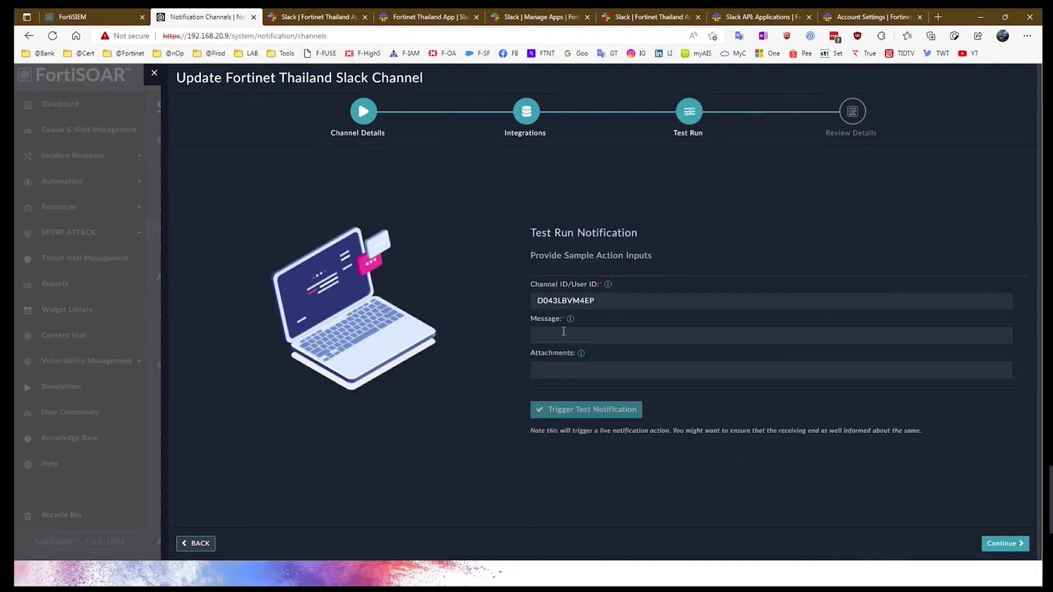
{"action": "left_click", "coordinate": [558, 336]}
{"action": "type", "text": "TEST"}
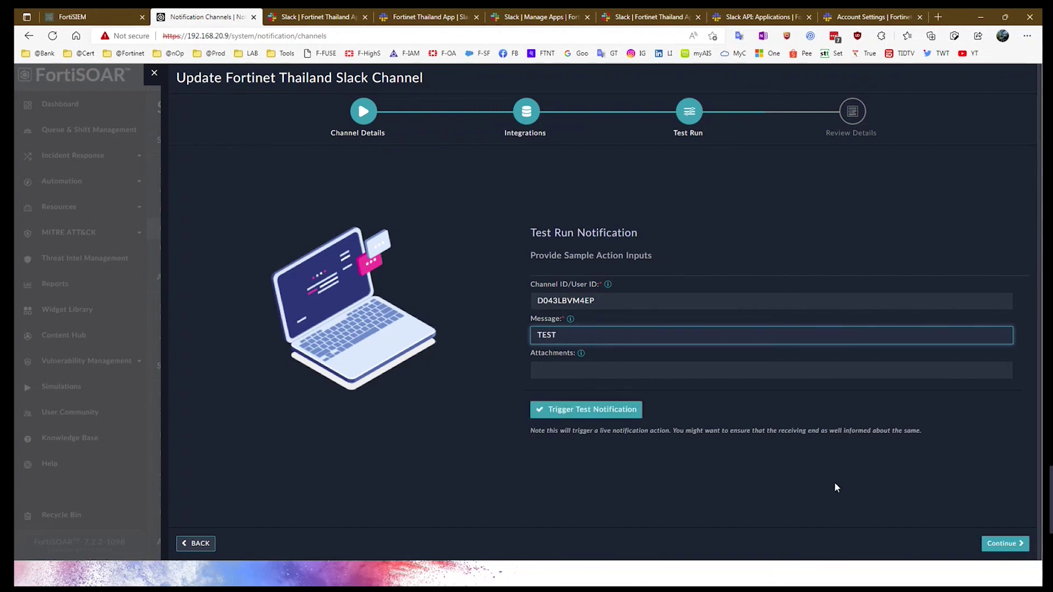
{"action": "left_click", "coordinate": [630, 412]}
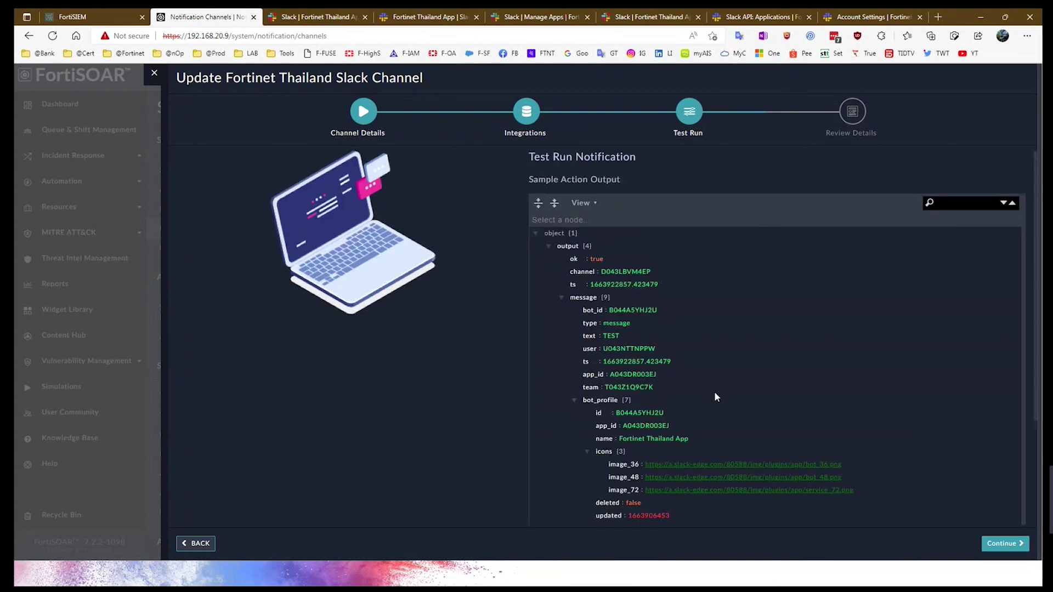
{"action": "scroll", "coordinate": [659, 271], "scroll_direction": "down", "scroll_amount": 2}
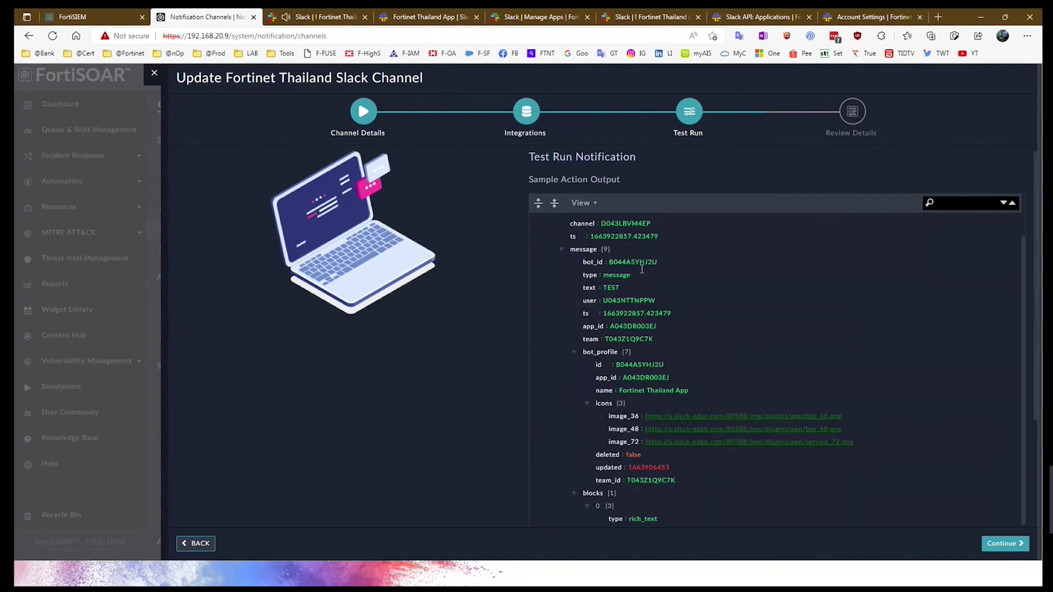
{"action": "scroll", "coordinate": [631, 332], "scroll_direction": "up", "scroll_amount": 2}
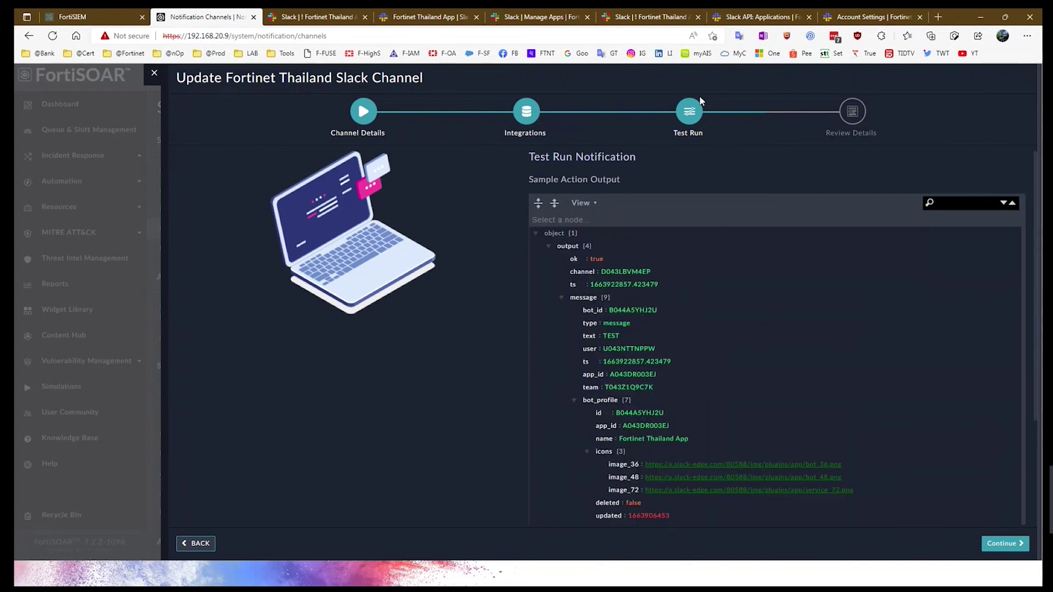
- Save the Fortinet Thailand Slack channel, then switch to Slack to check the app's conversation for the test message
{"action": "left_click", "coordinate": [1002, 543]}
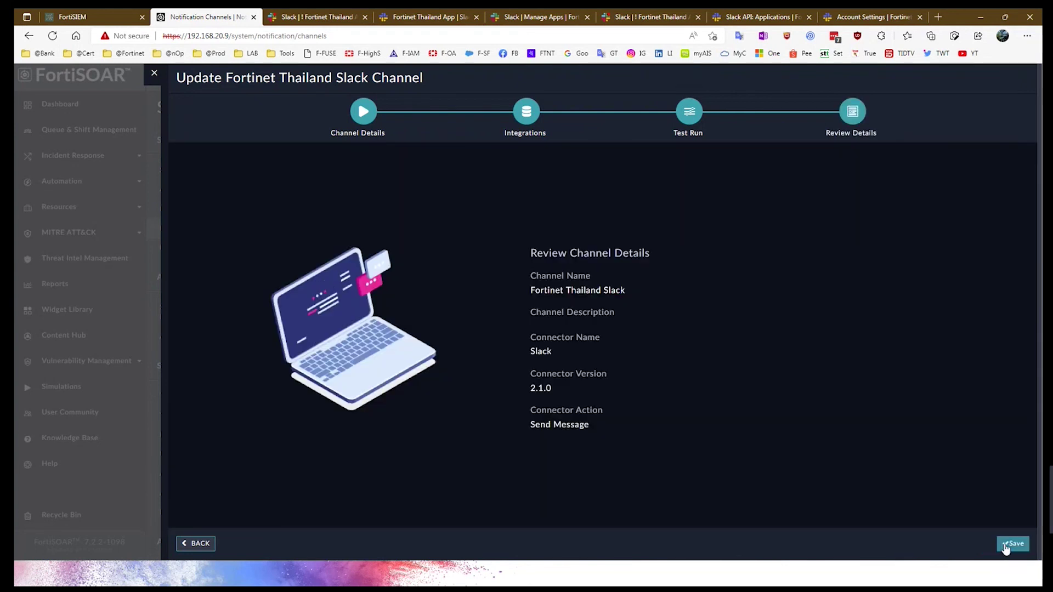
{"action": "left_click", "coordinate": [1012, 544]}
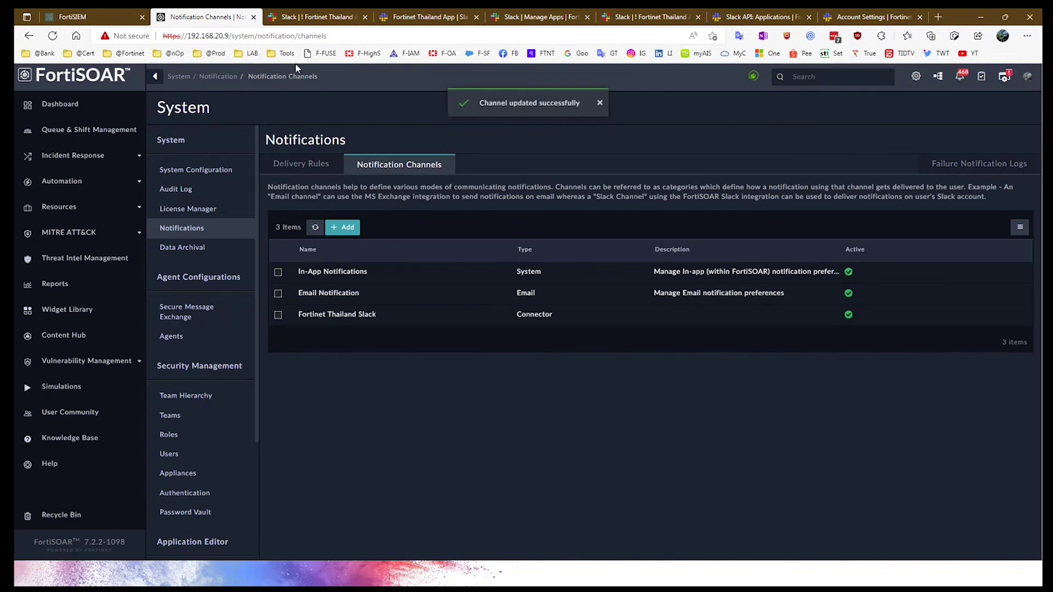
{"action": "left_click", "coordinate": [309, 19]}
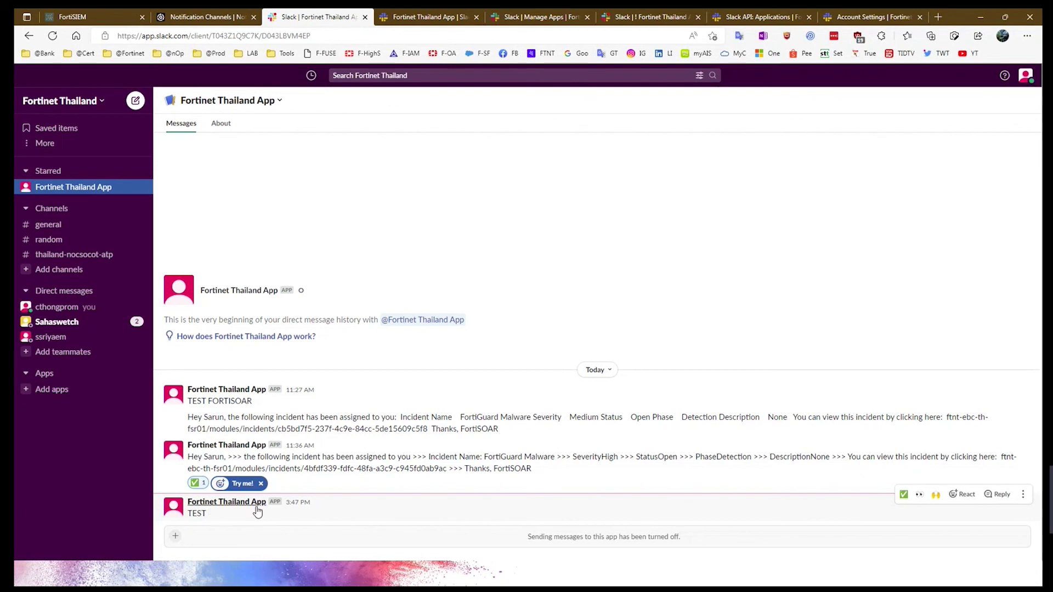
- Return to FortiSOAR's delivery rules and open the channel selection of the Incident - Notify Creation rule
{"action": "left_click", "coordinate": [216, 24]}
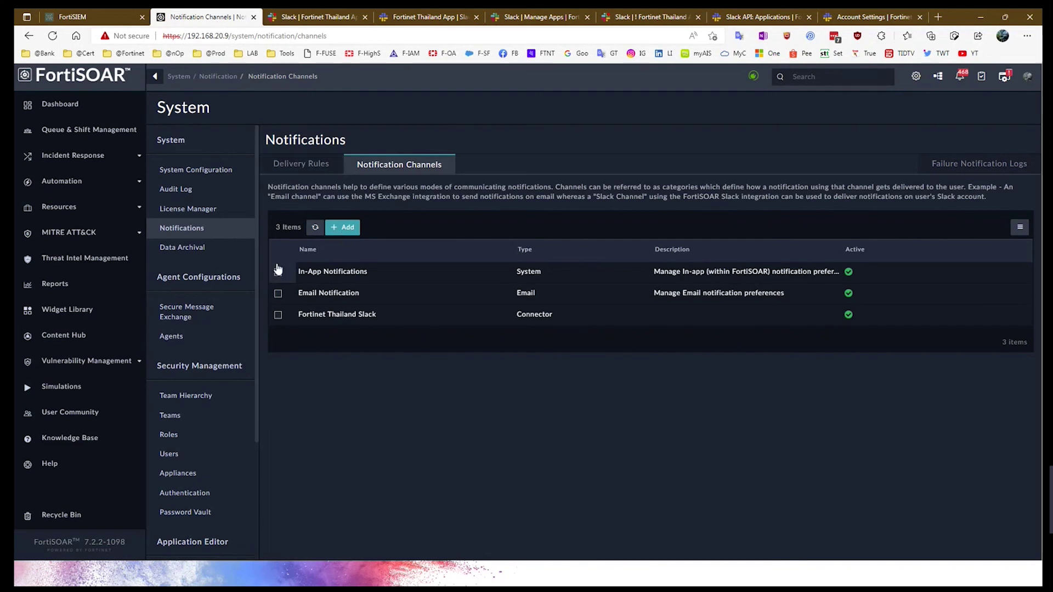
{"action": "left_click", "coordinate": [300, 164]}
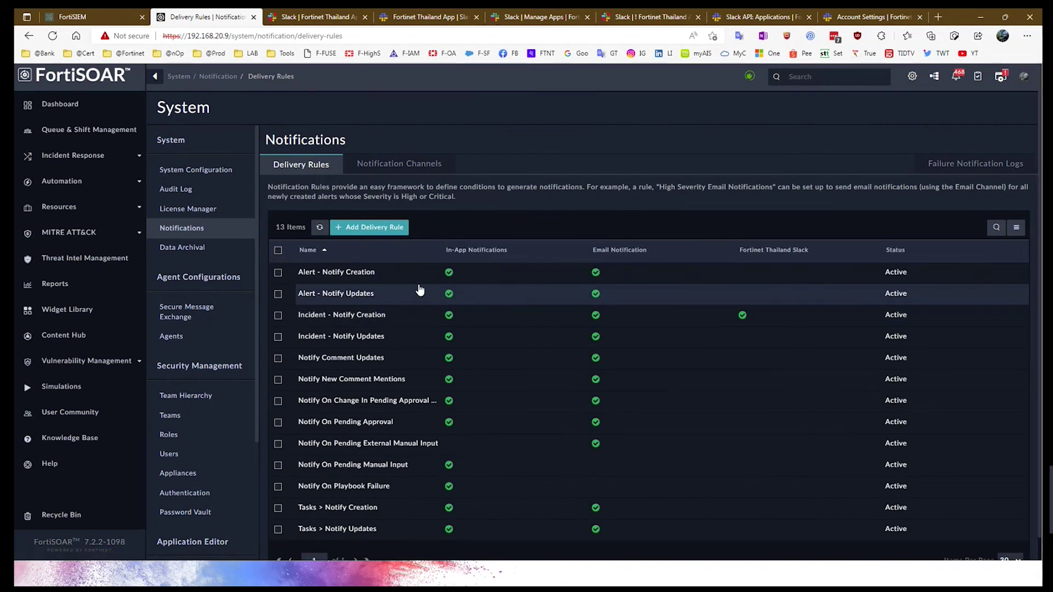
{"action": "scroll", "coordinate": [412, 490], "scroll_direction": "down", "scroll_amount": 1}
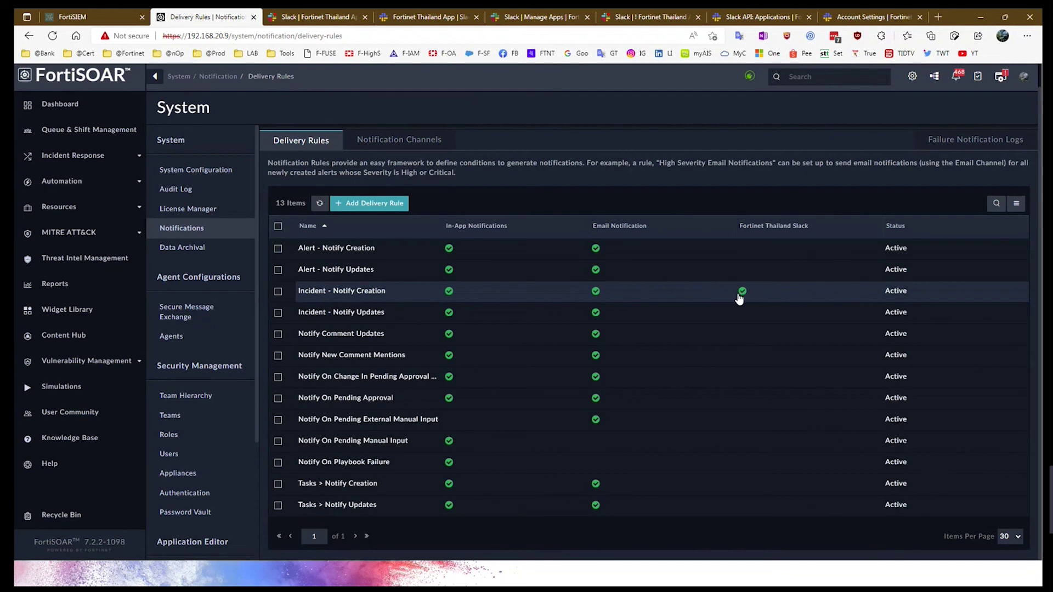
{"action": "left_click", "coordinate": [306, 295]}
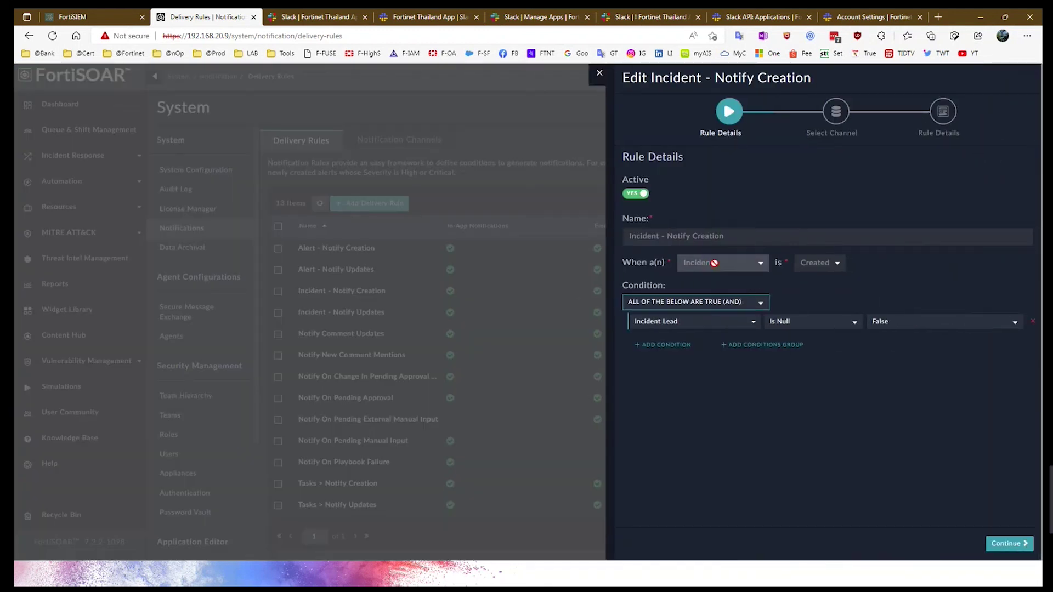
{"action": "left_click", "coordinate": [1005, 548]}
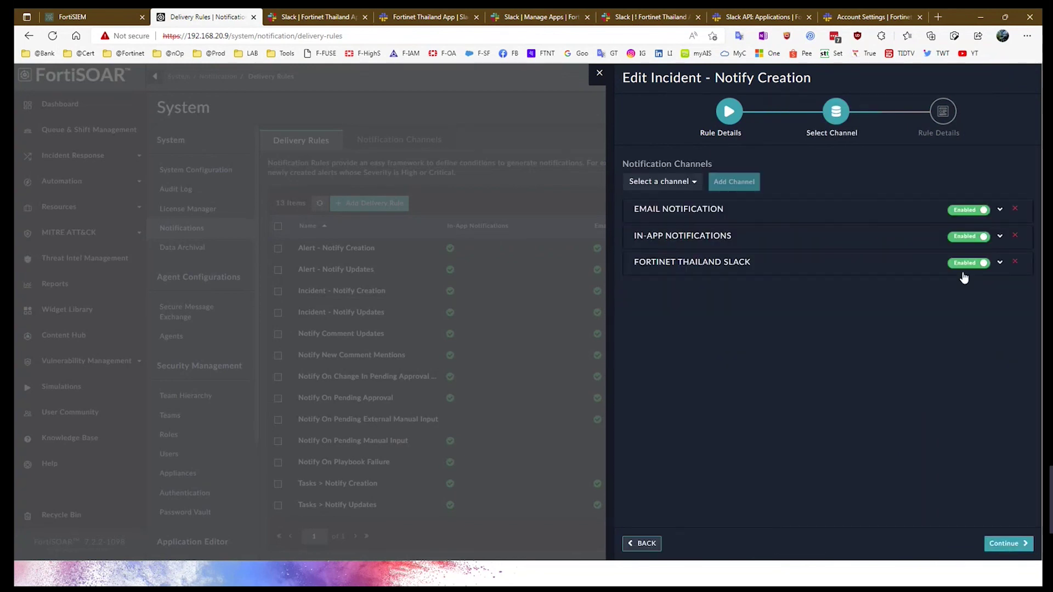
- Check which channels can be added to the rule and expand the Fortinet Thailand Slack channel's message settings
{"action": "left_click", "coordinate": [663, 181]}
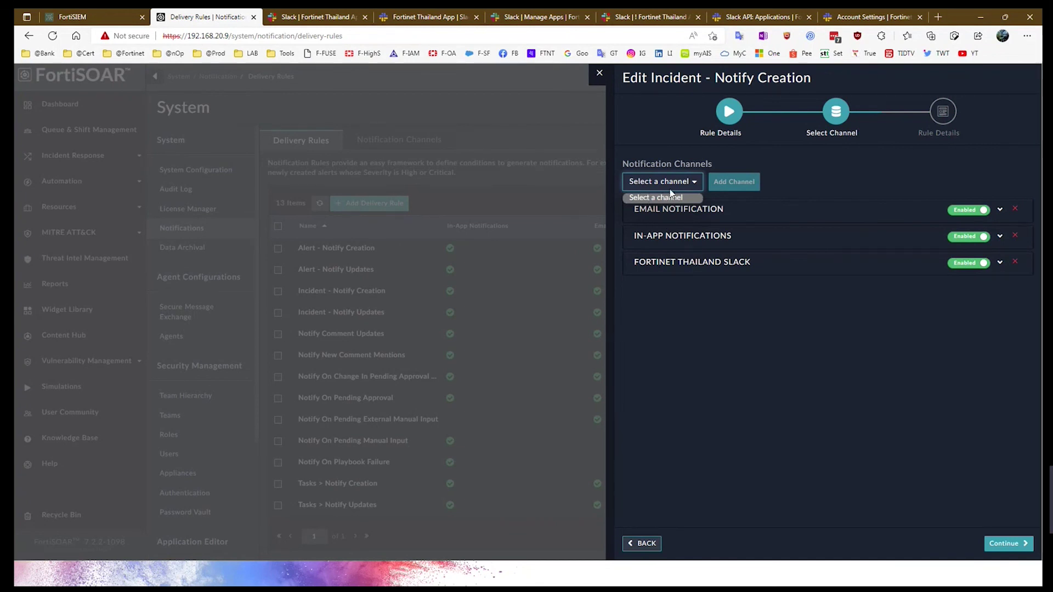
{"action": "left_click", "coordinate": [886, 308]}
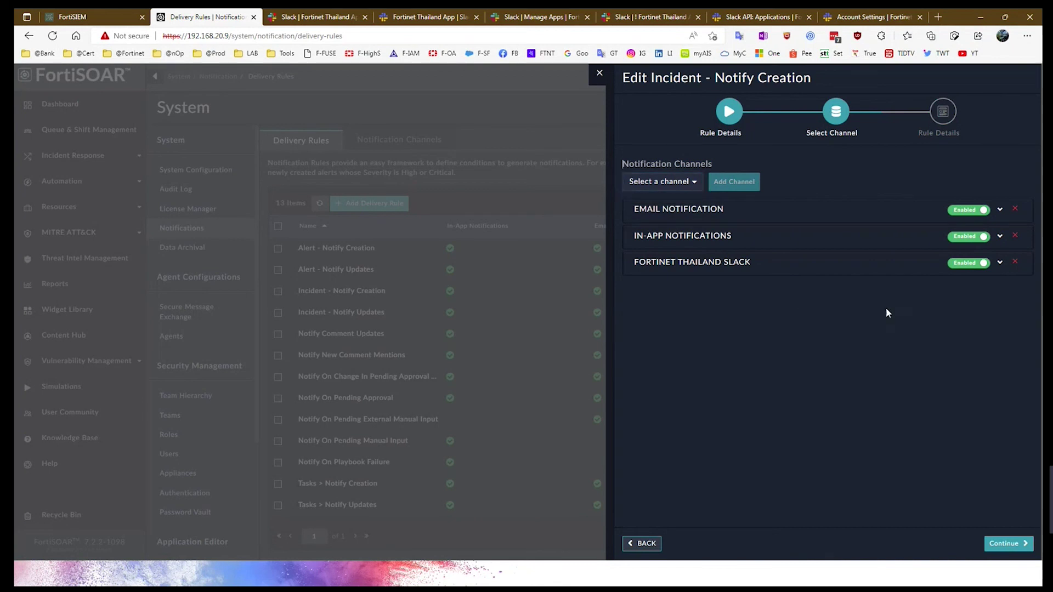
{"action": "left_click", "coordinate": [997, 267]}
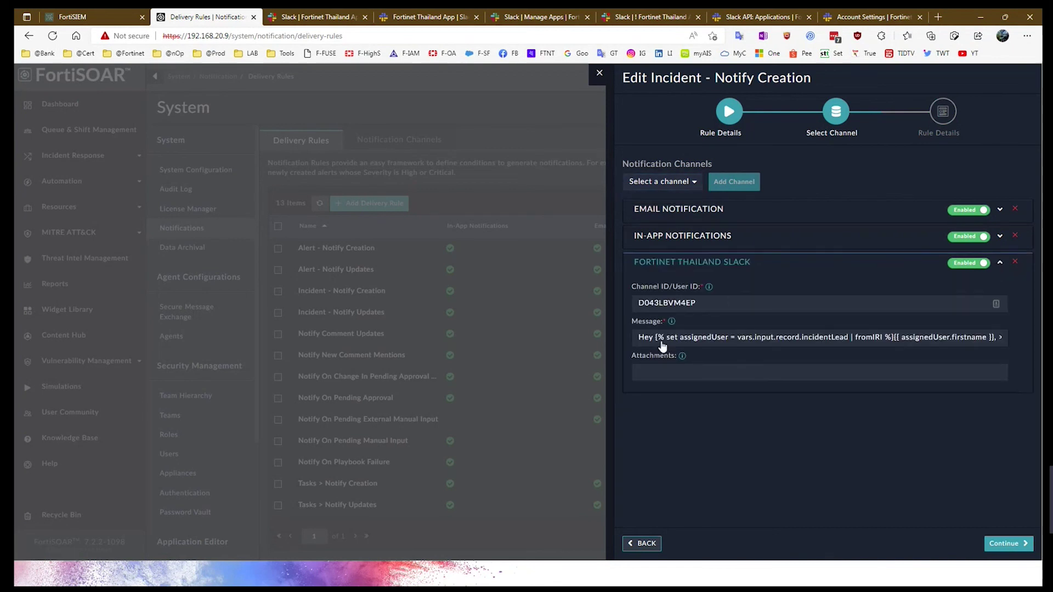